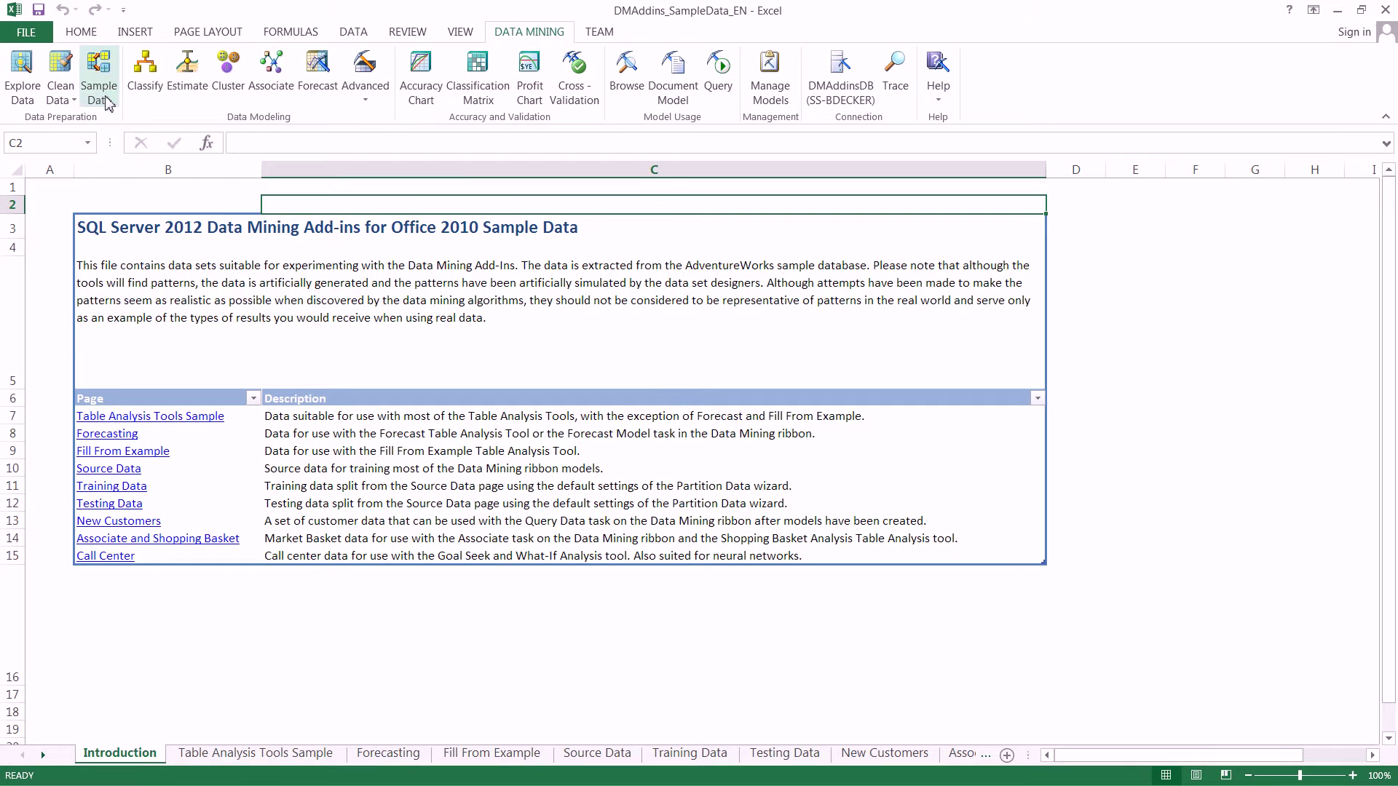
# Start the Sample Data wizard with the Source Data table as the source
pyautogui.click(102, 94)
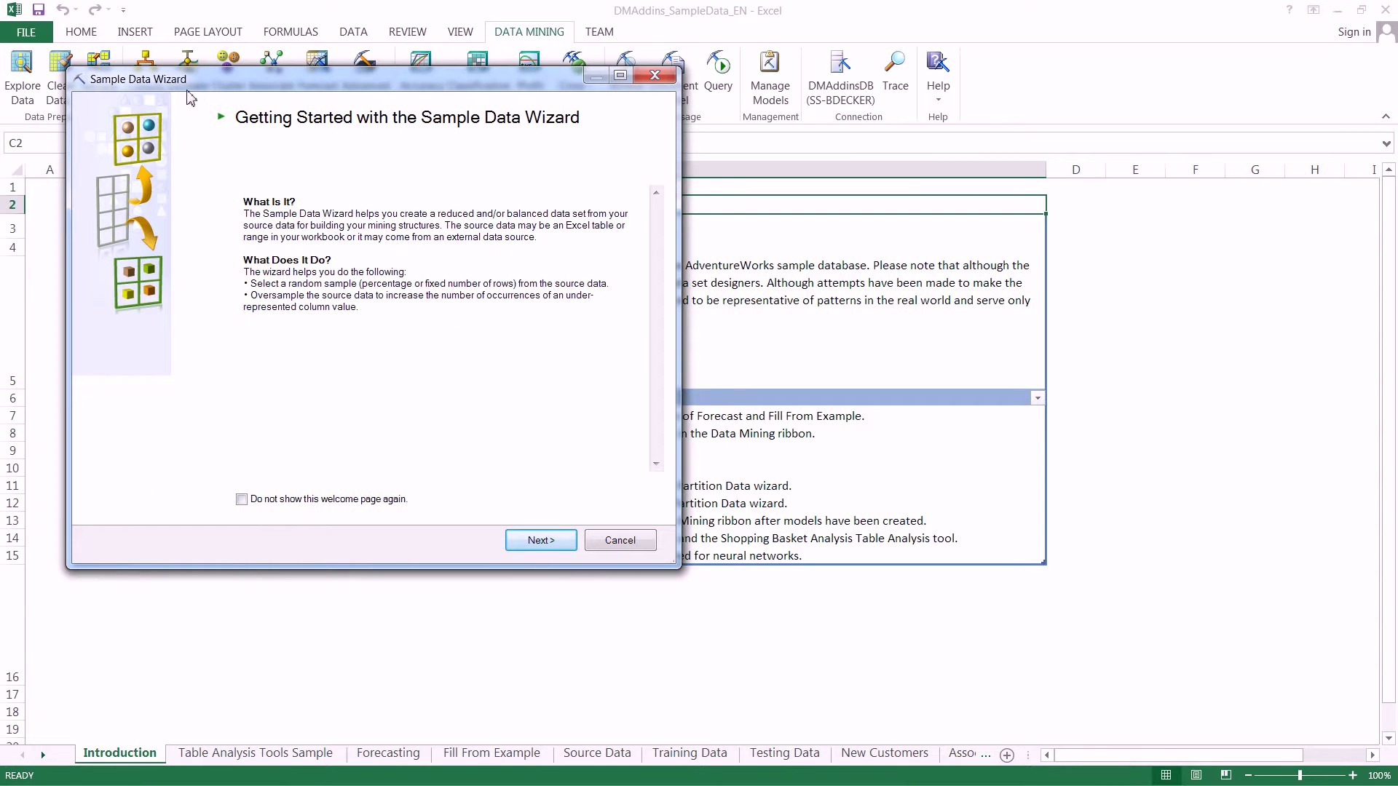
pyautogui.moveTo(189, 97); pyautogui.dragTo(270, 131)
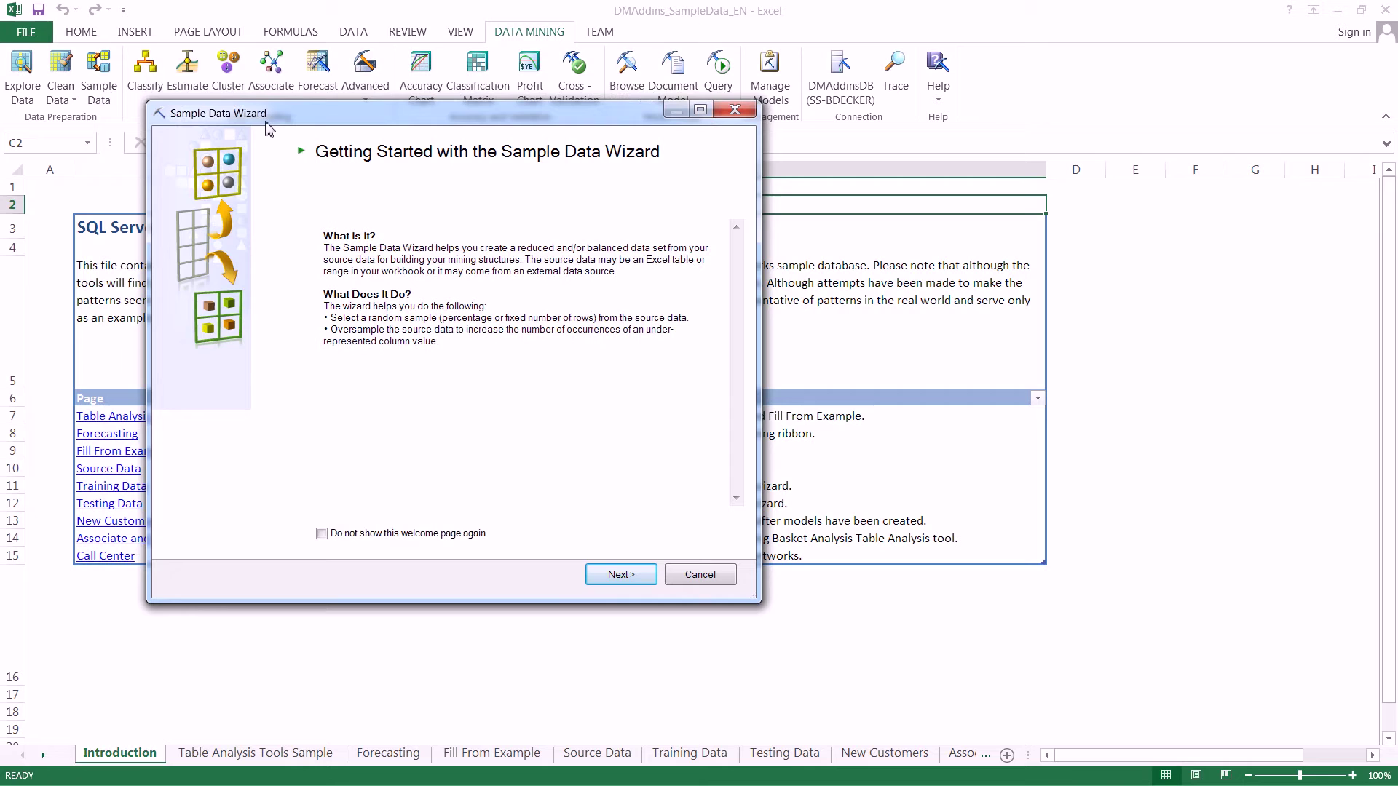
pyautogui.click(608, 577)
pyautogui.click(466, 208)
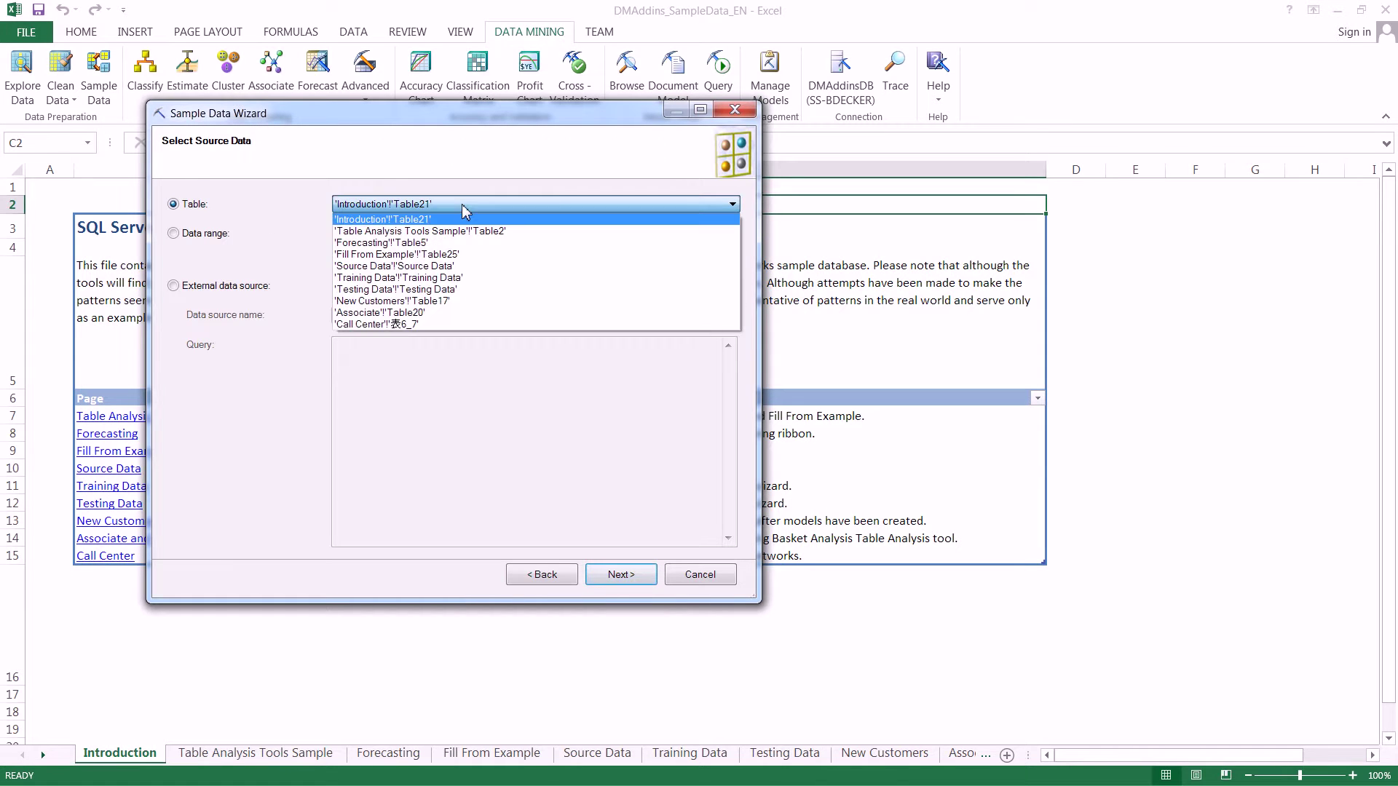
pyautogui.click(444, 268)
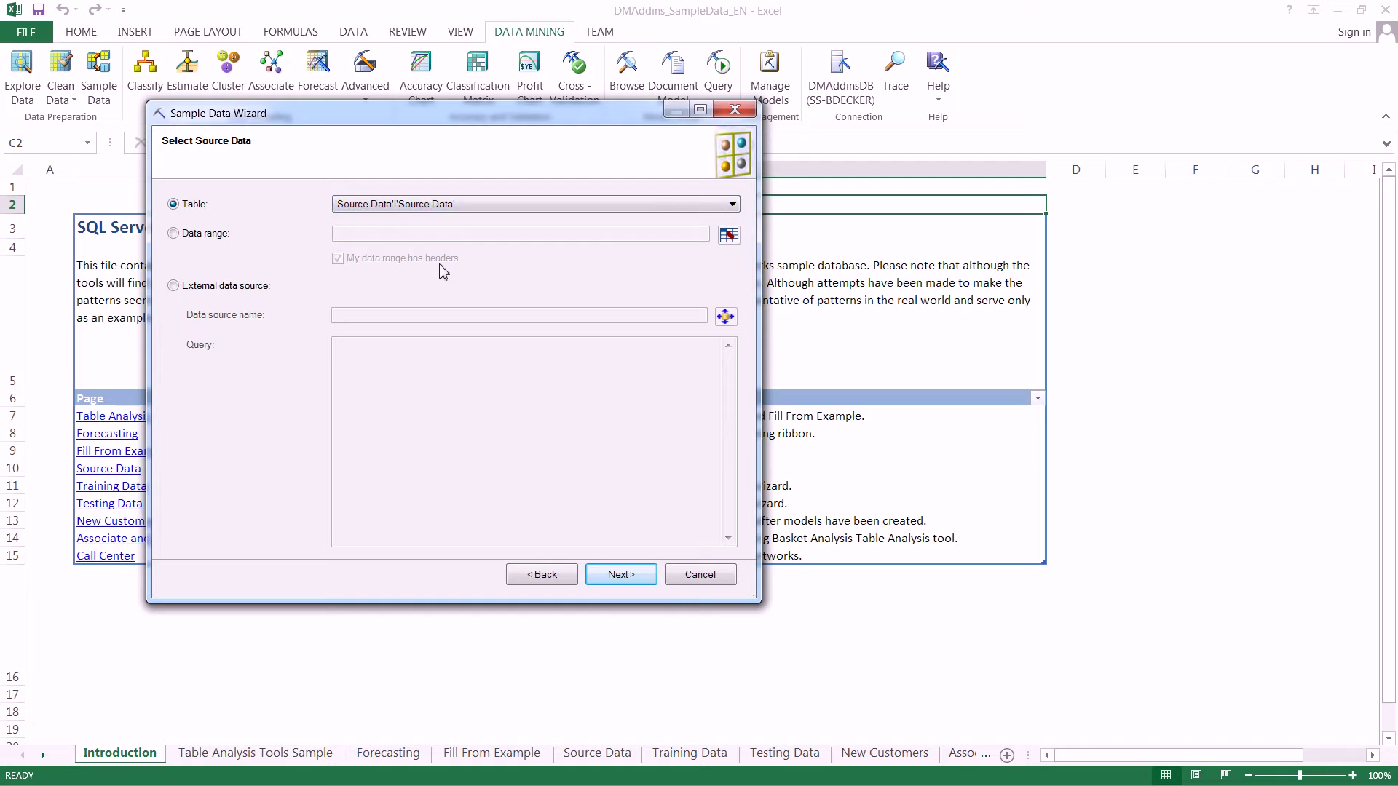
pyautogui.click(624, 583)
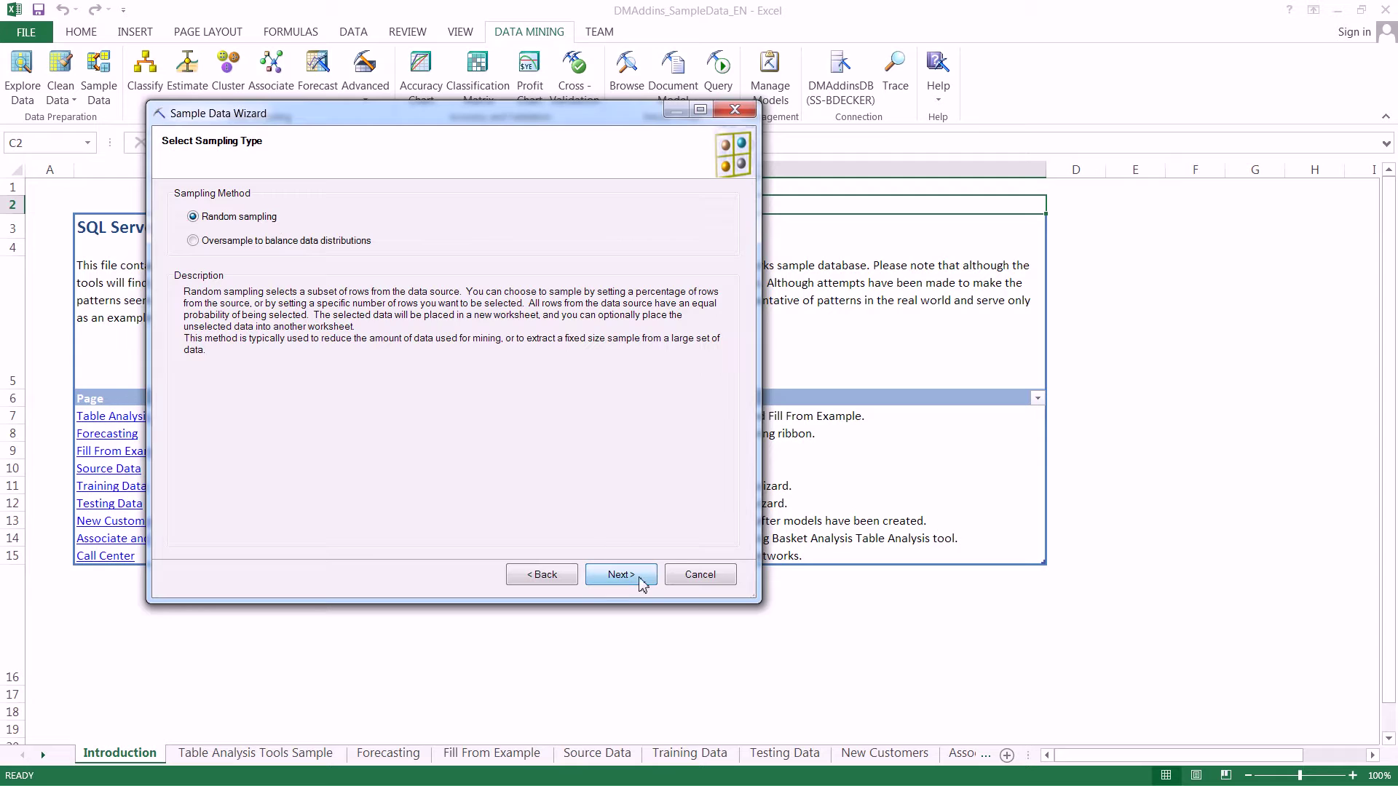
# Keep random sampling and set a fixed sample size of 100 rows
pyautogui.click(615, 575)
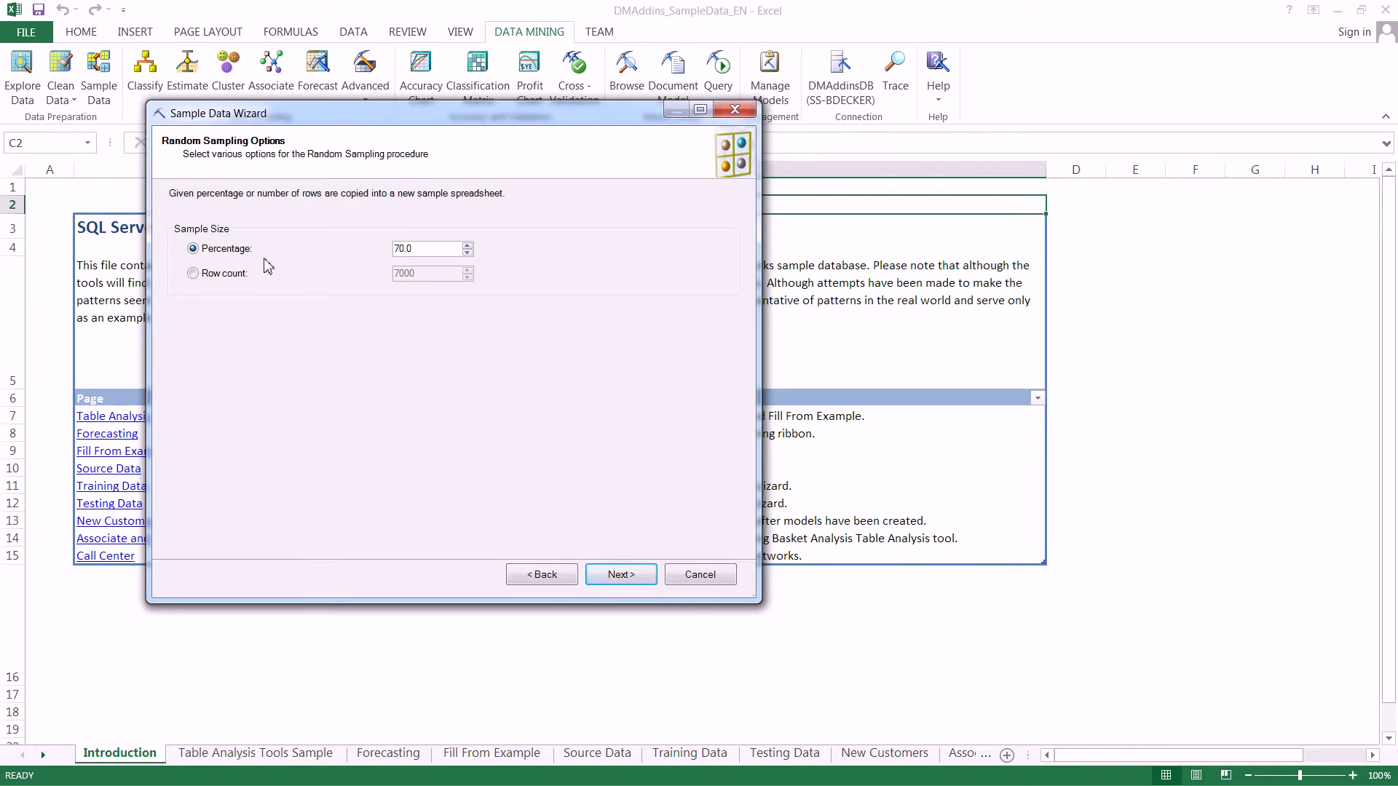
pyautogui.click(192, 273)
pyautogui.doubleClick(450, 273)
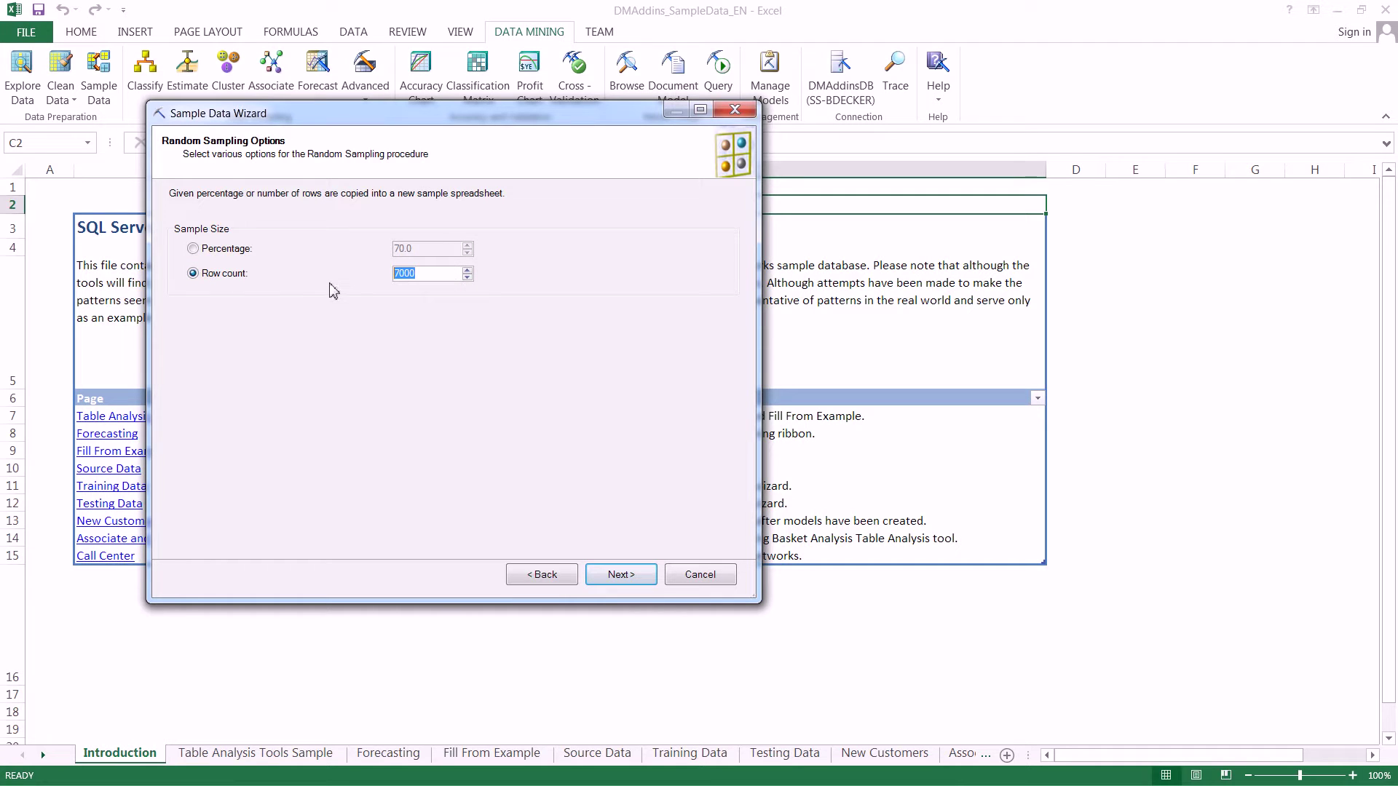
pyautogui.write('100')
pyautogui.click(620, 574)
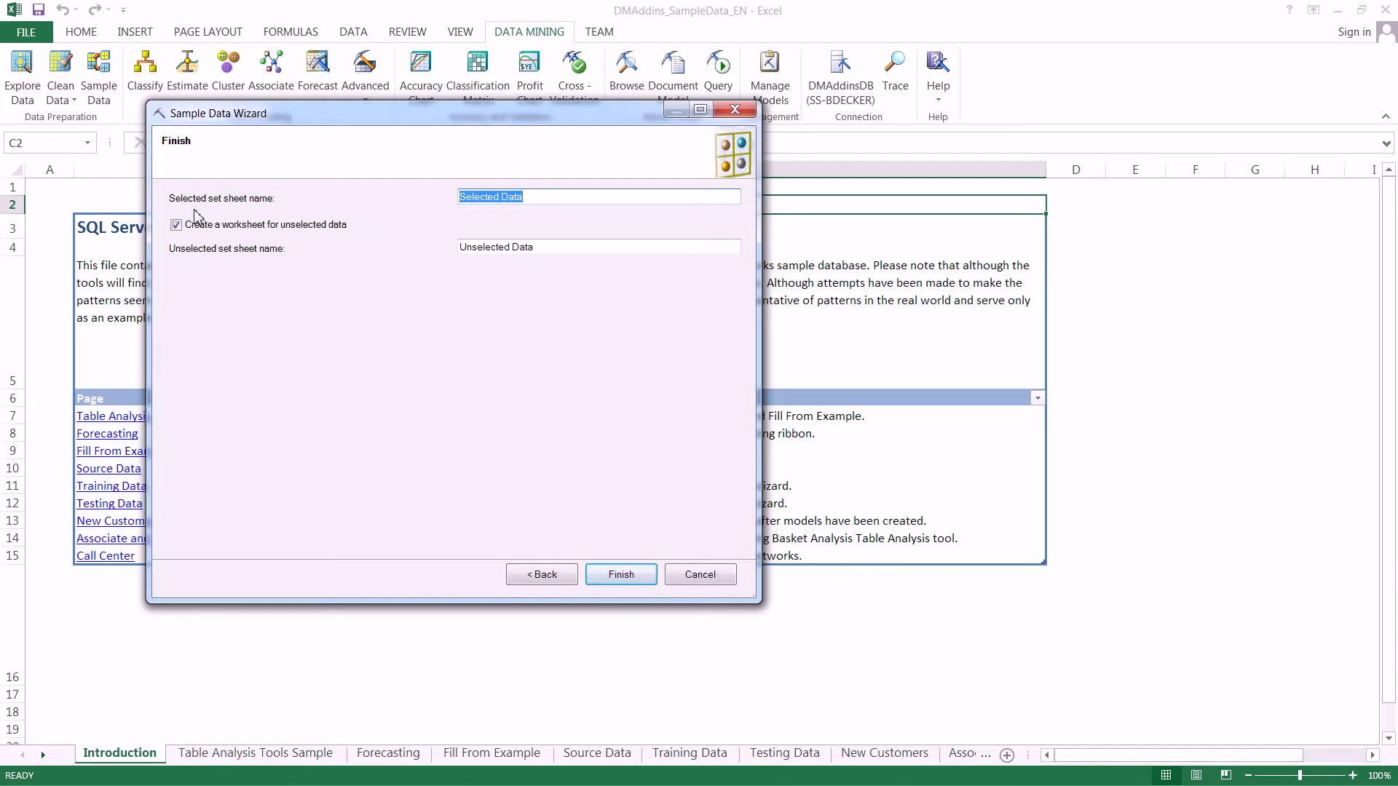
# Name the selected-data sheet 'Random Sample Data' and turn off the unselected-data worksheet
pyautogui.click(463, 198)
pyautogui.moveTo(541, 198); pyautogui.dragTo(326, 199)
pyautogui.write('Random Sample Data')
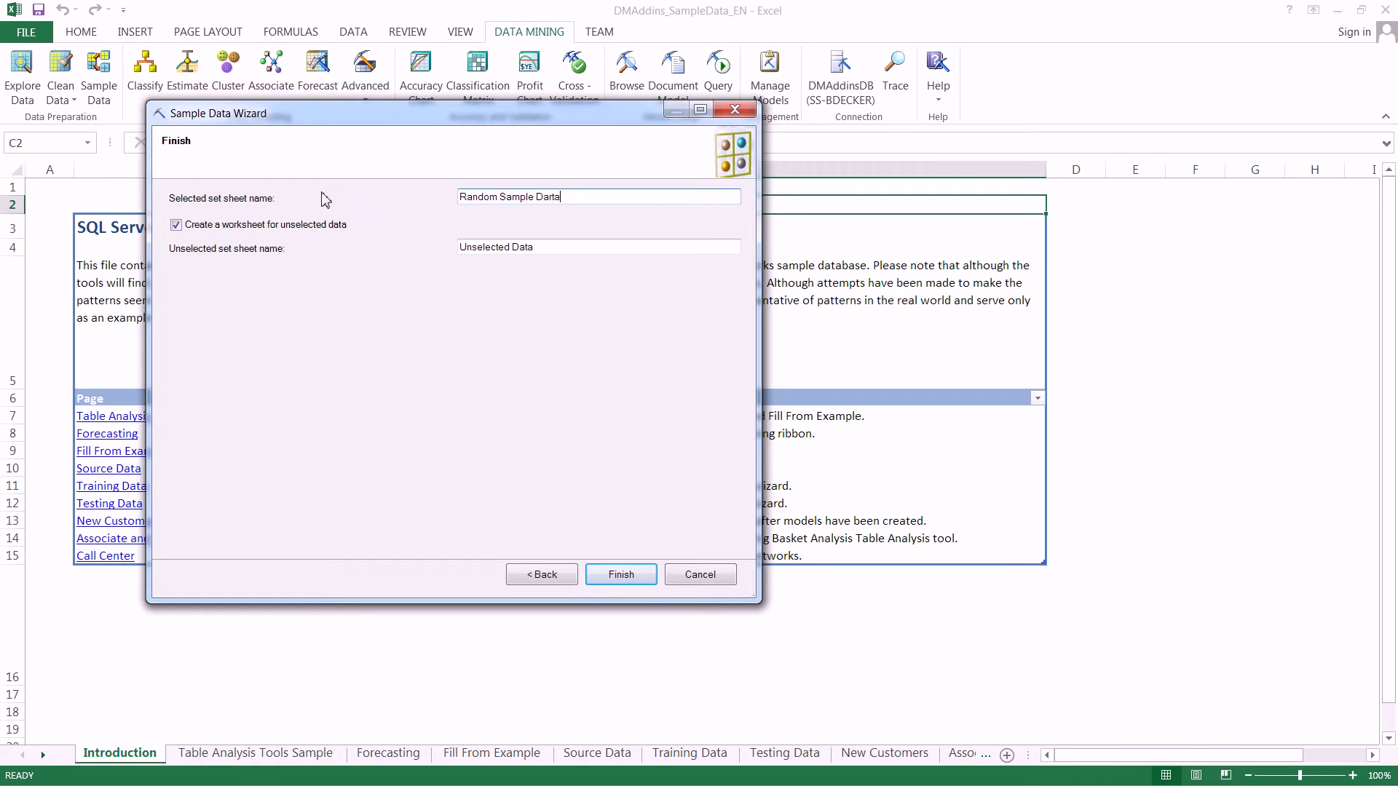
pyautogui.press('BackSpace')
pyautogui.press('BackSpace')
pyautogui.write('ta')
pyautogui.click(175, 227)
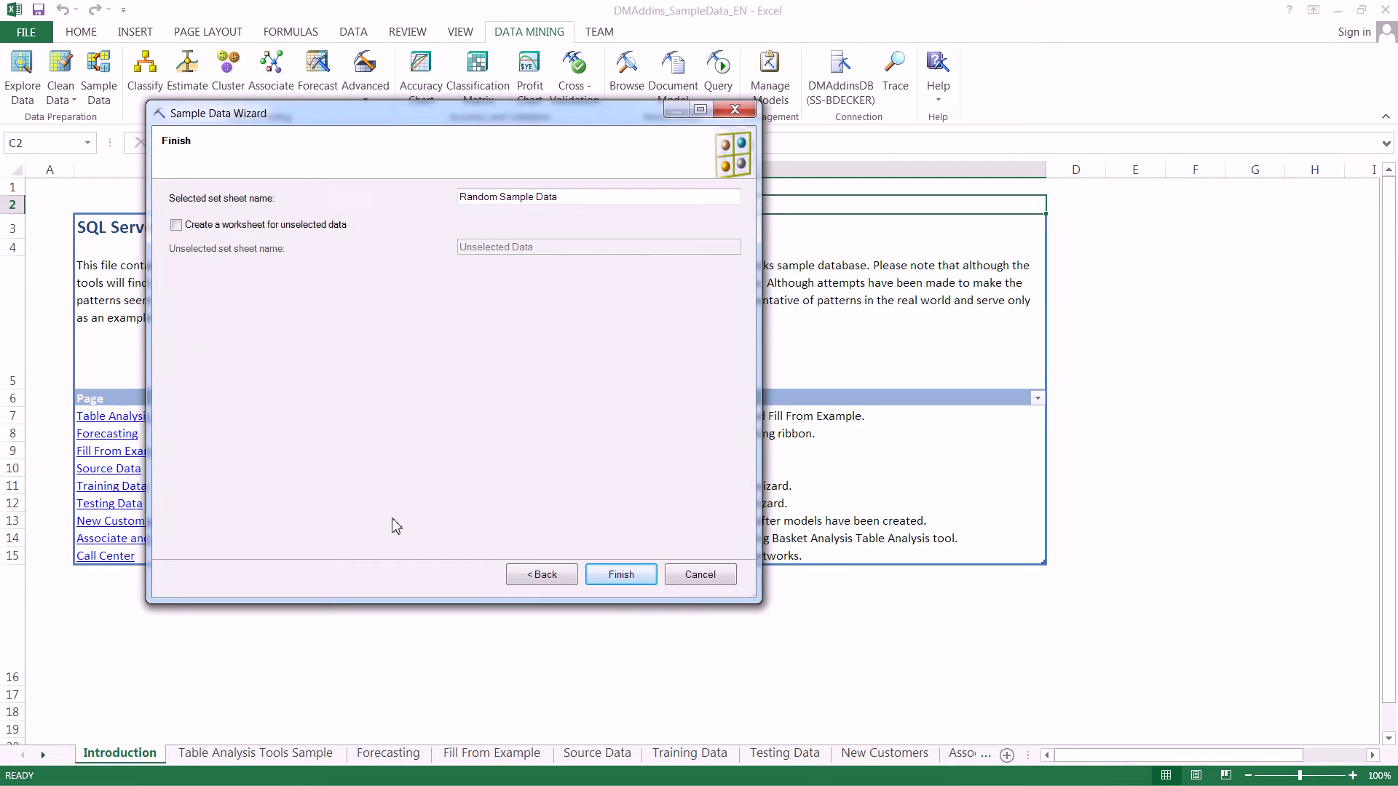
# Finish the wizard and check that the new Random Sample Data sheet ends at row 102
pyautogui.click(621, 575)
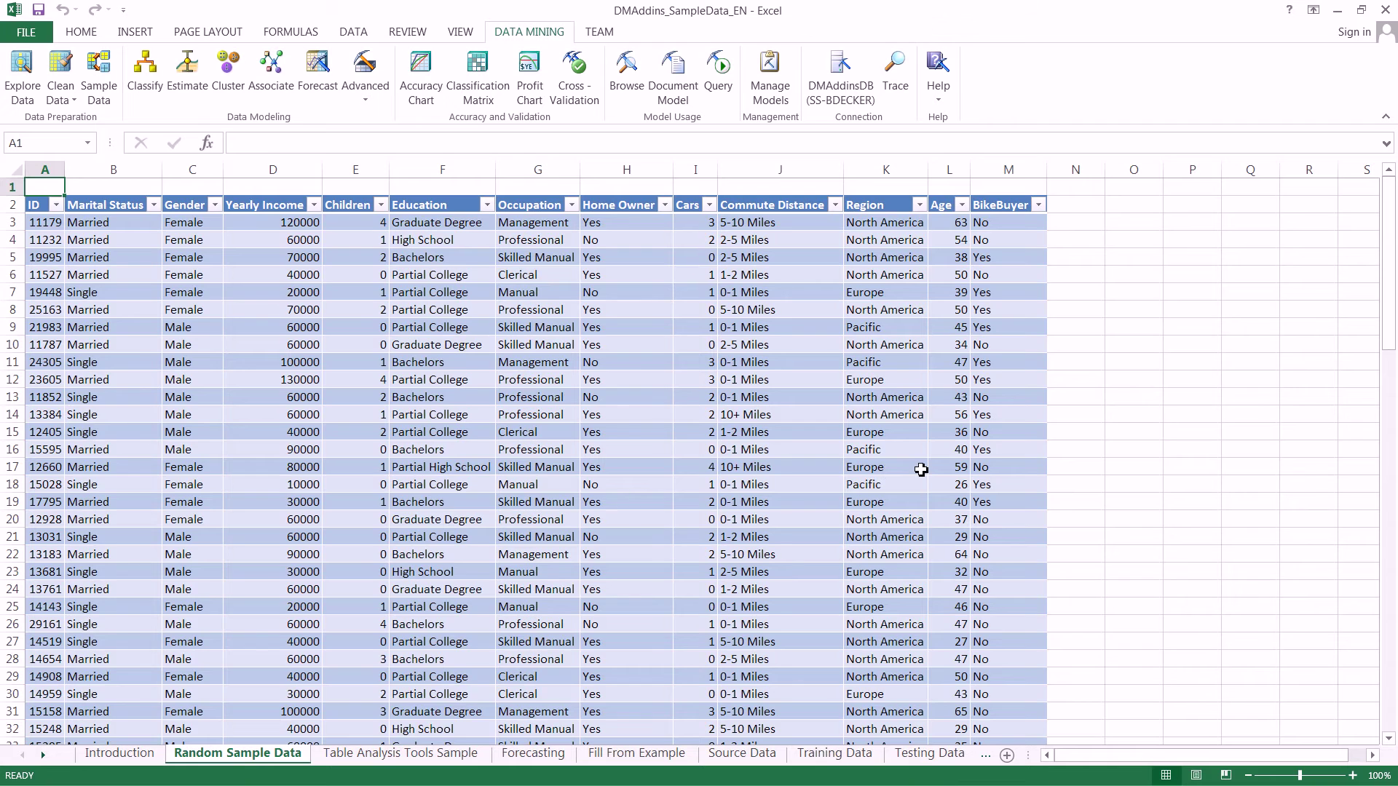
pyautogui.scroll(-20, 921, 469)
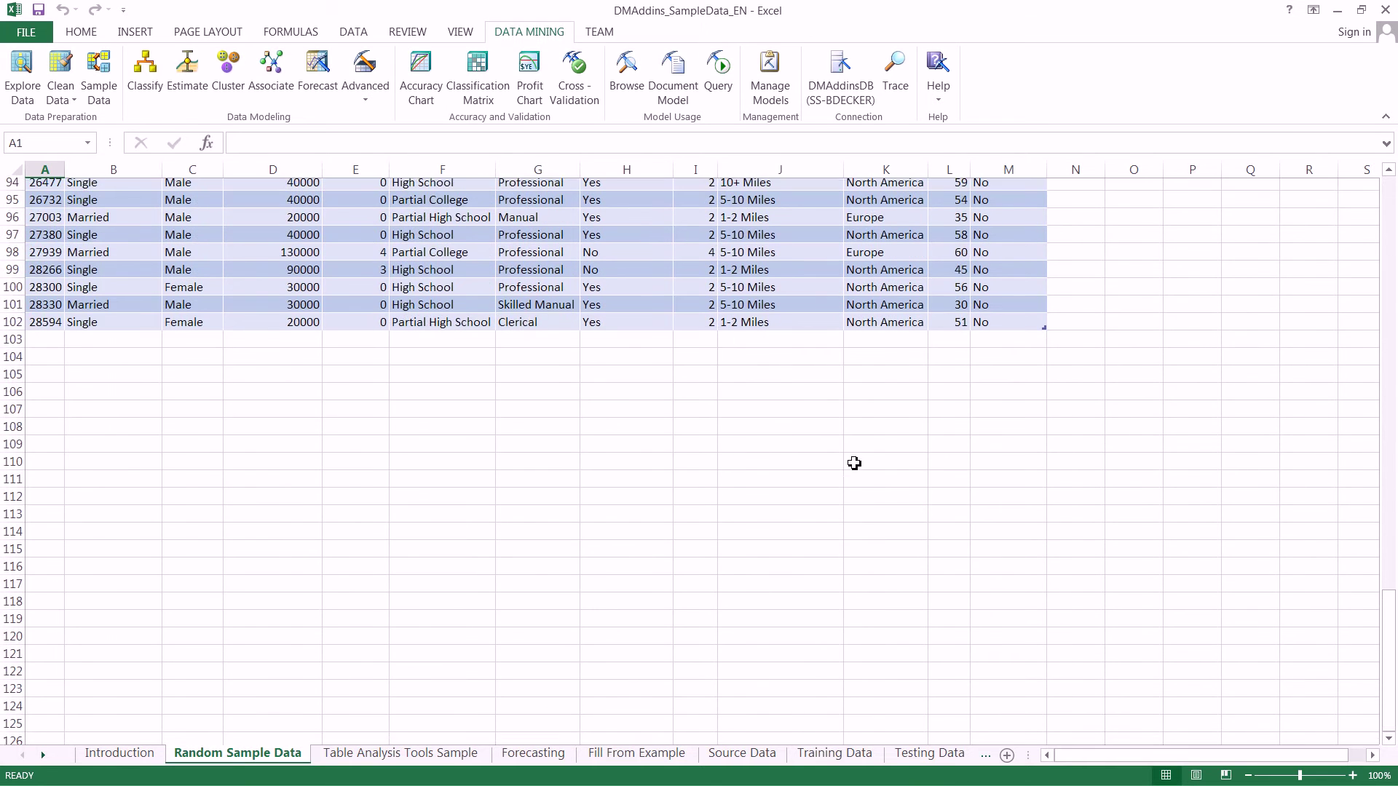
pyautogui.scroll(2, 854, 463)
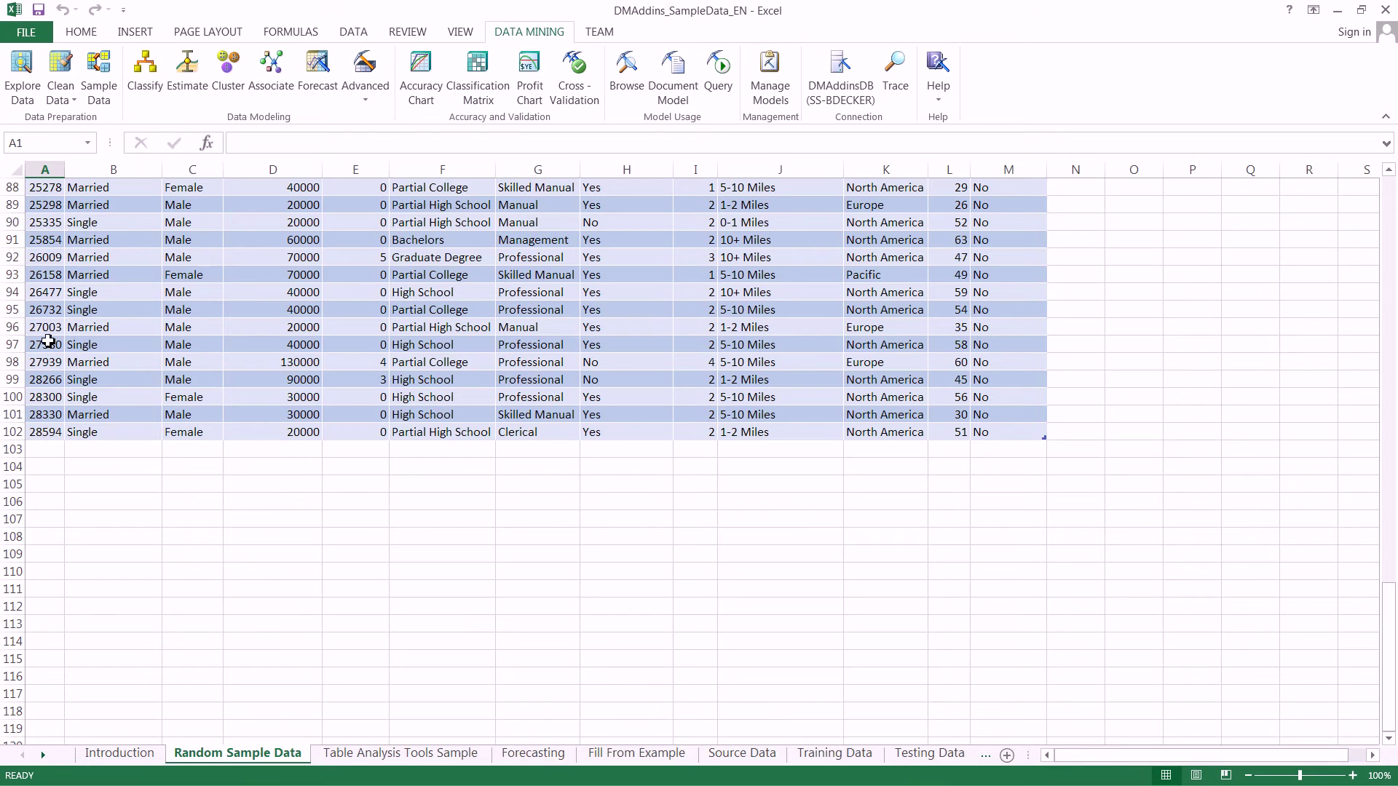
# Rerun Sample Data on the Source Data table using 'Oversample to balance data distributions'
pyautogui.click(104, 101)
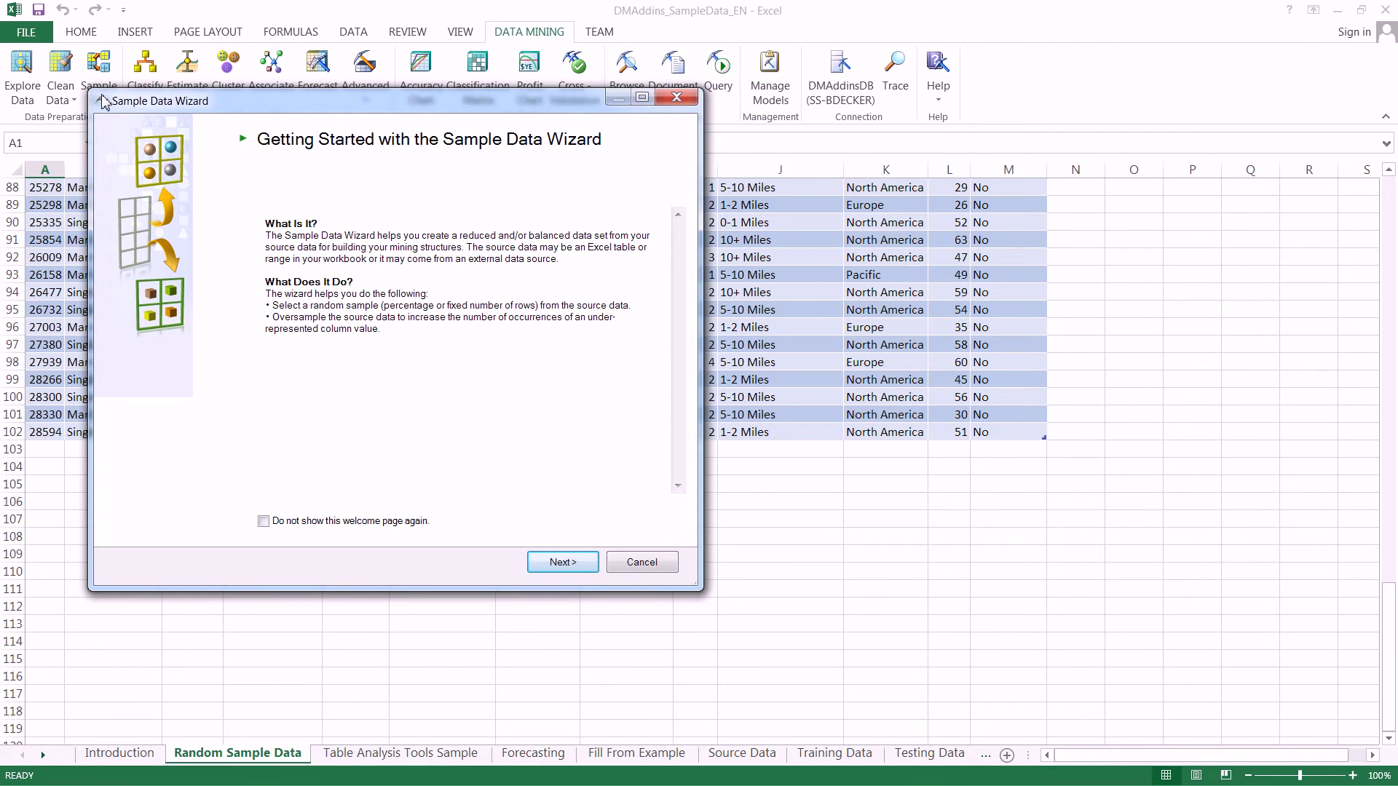
pyautogui.click(556, 567)
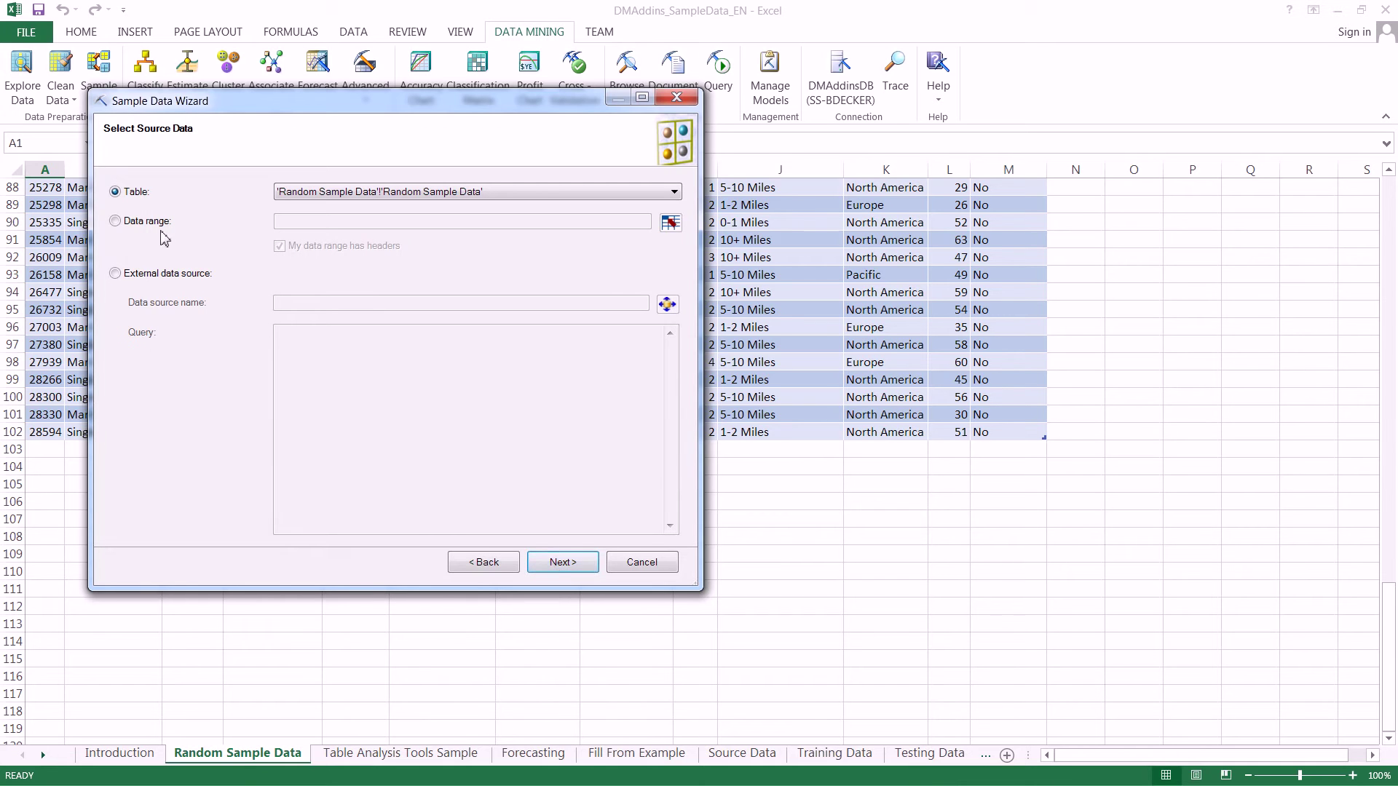
pyautogui.click(315, 195)
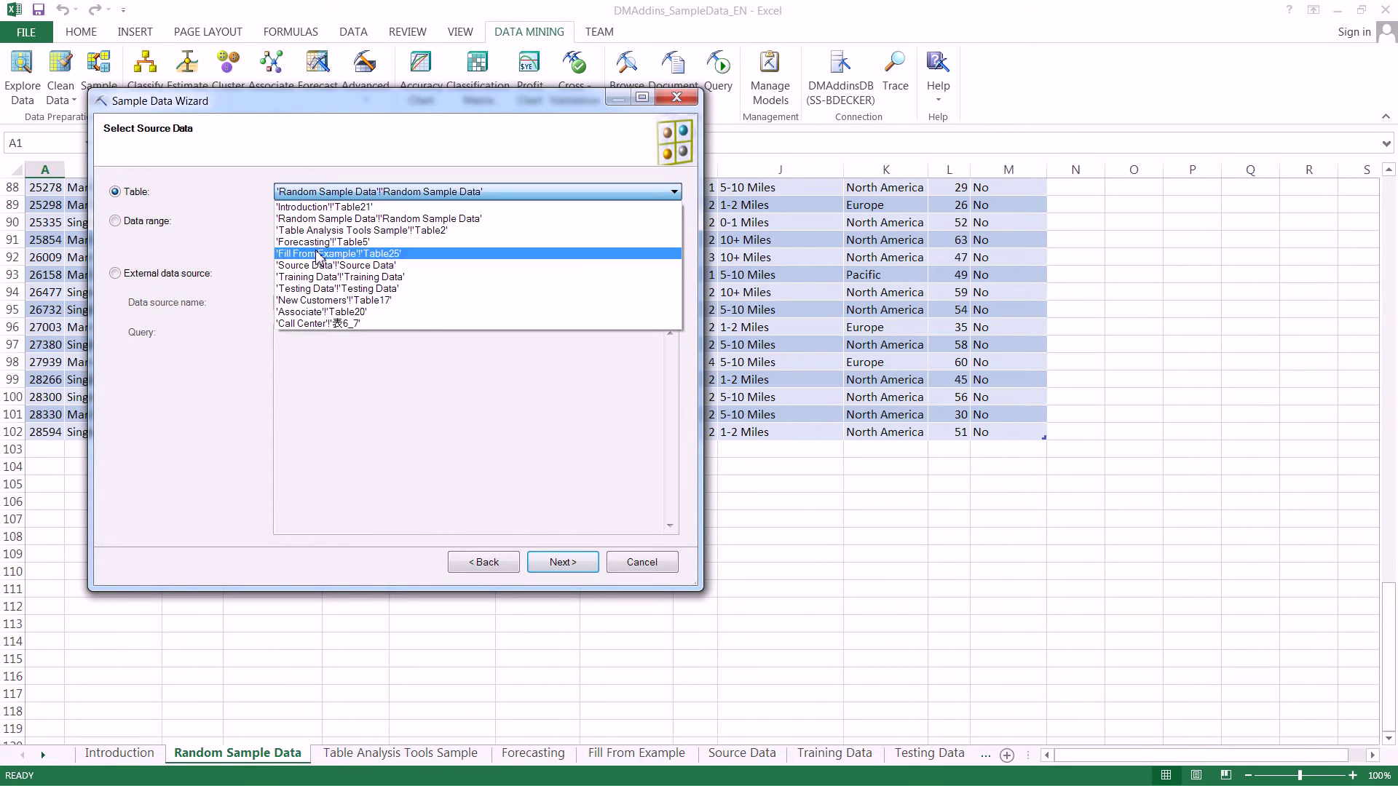
pyautogui.click(318, 266)
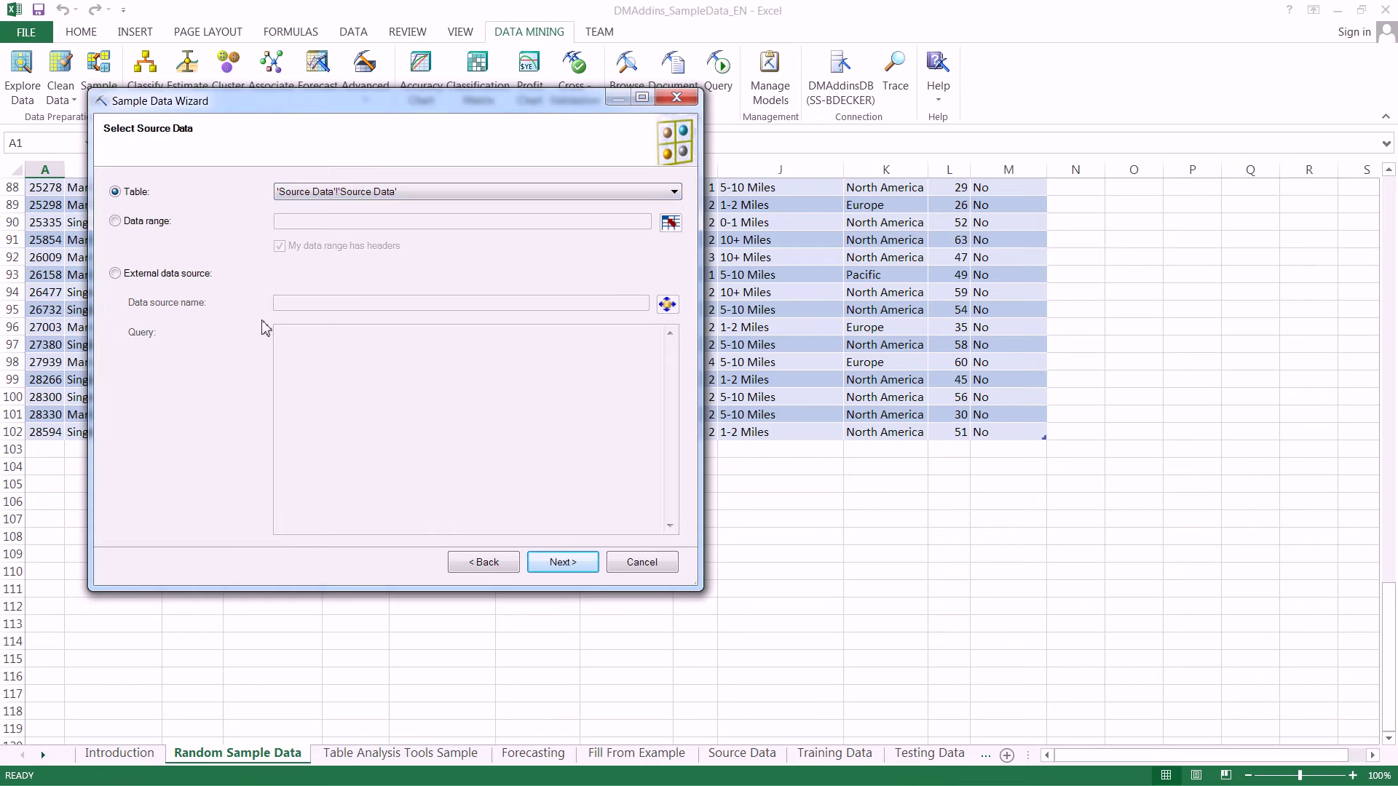
pyautogui.click(575, 572)
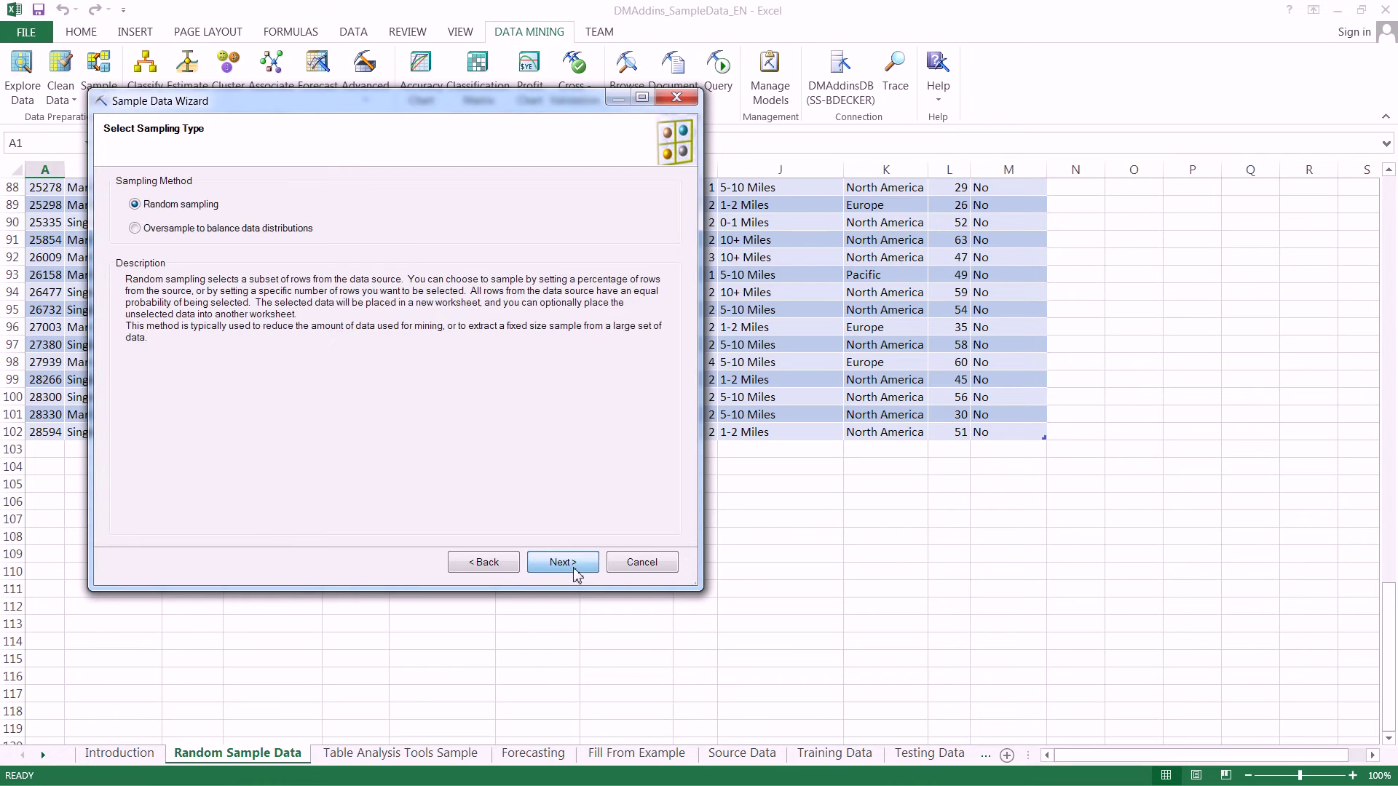
pyautogui.click(135, 229)
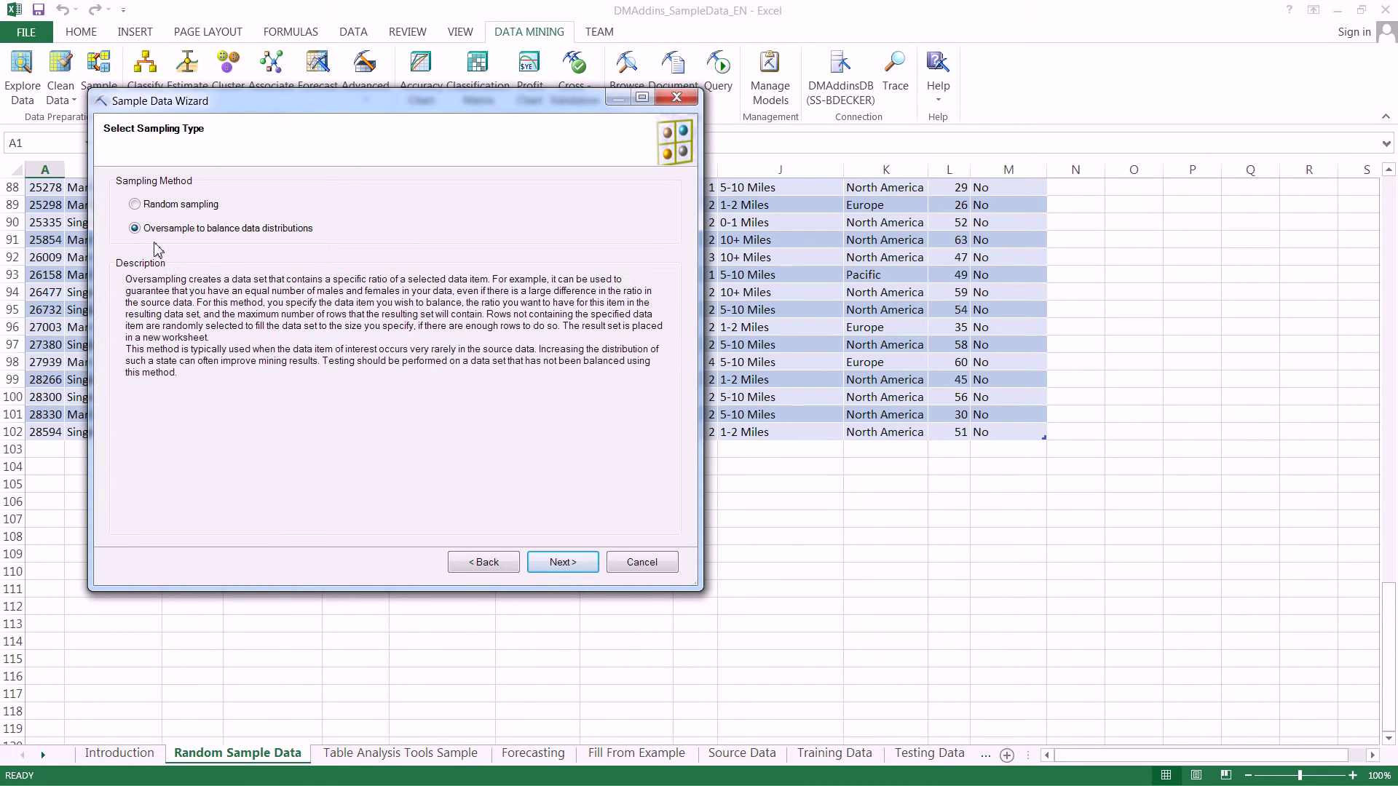
pyautogui.click(543, 567)
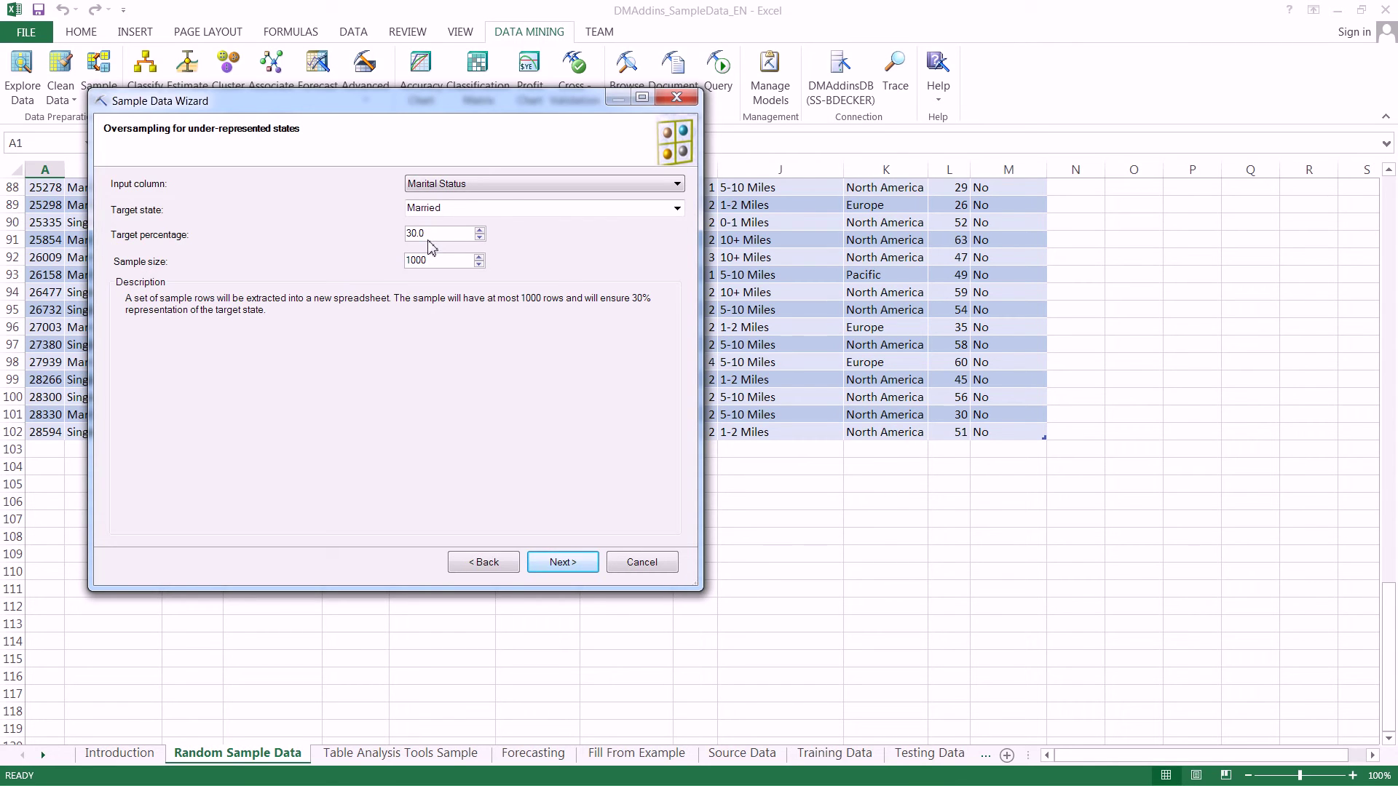
# Set input column Education and target state Graduate Degree, keeping 30.0 percent and 1000 rows
pyautogui.click(467, 187)
pyautogui.click(466, 199)
pyautogui.click(501, 207)
pyautogui.click(461, 234)
pyautogui.click(458, 185)
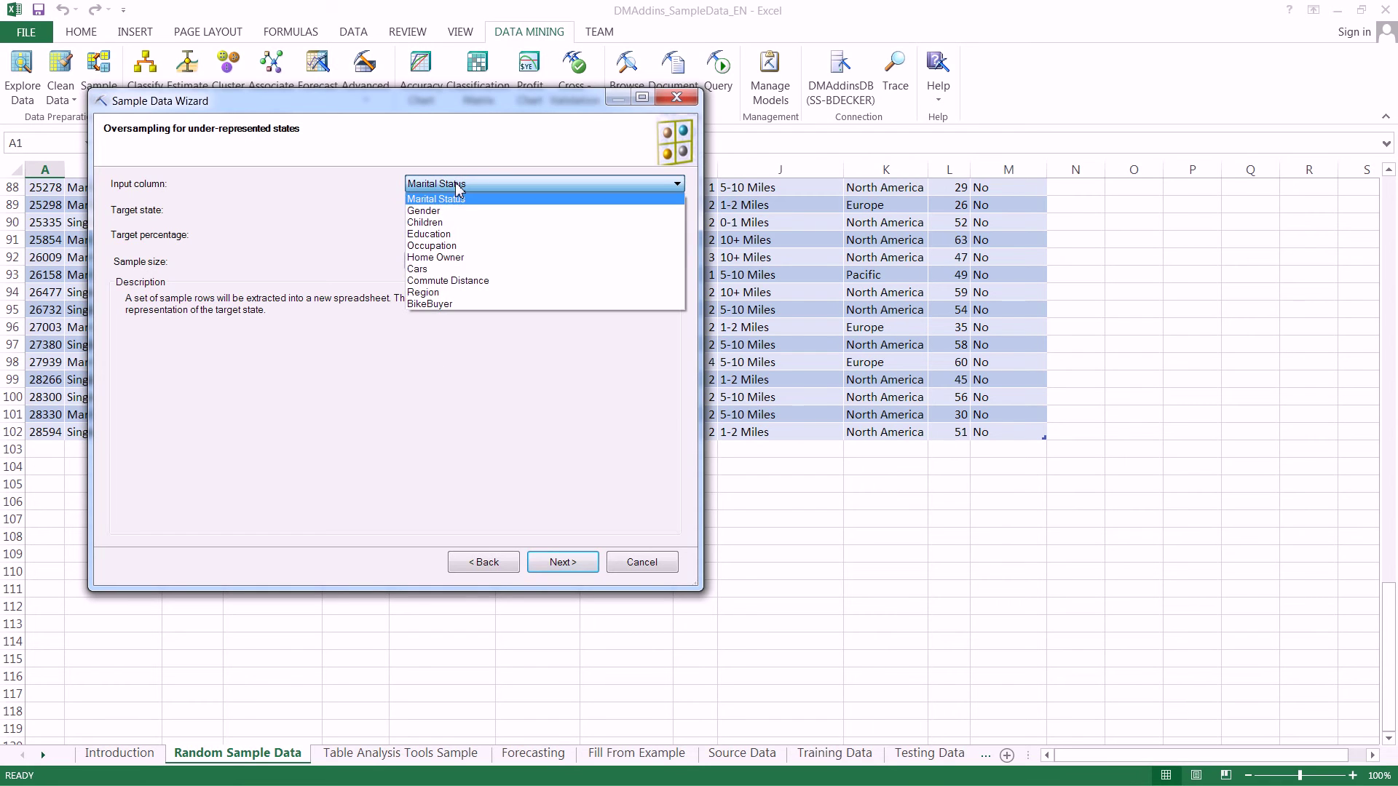
pyautogui.click(448, 234)
pyautogui.click(658, 209)
pyautogui.click(666, 209)
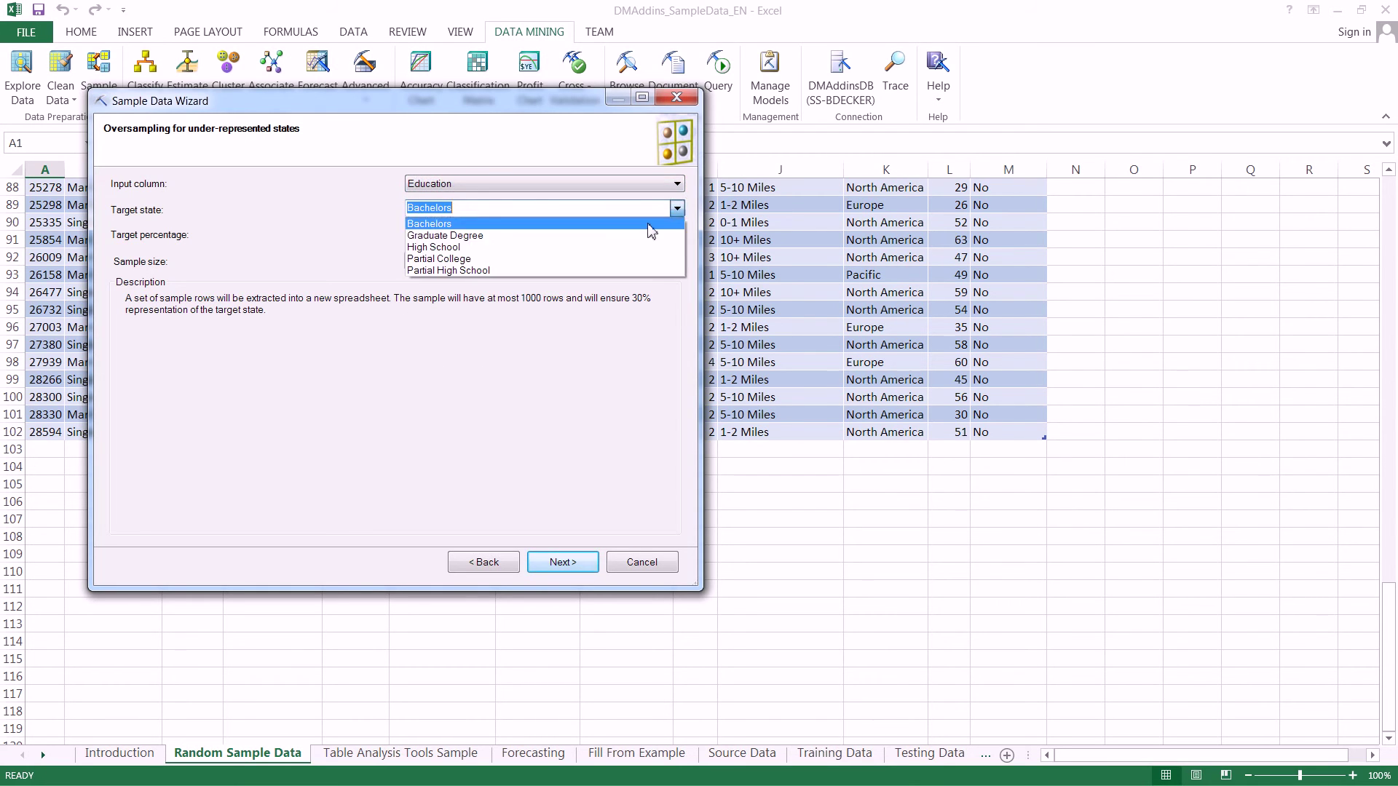
pyautogui.click(452, 240)
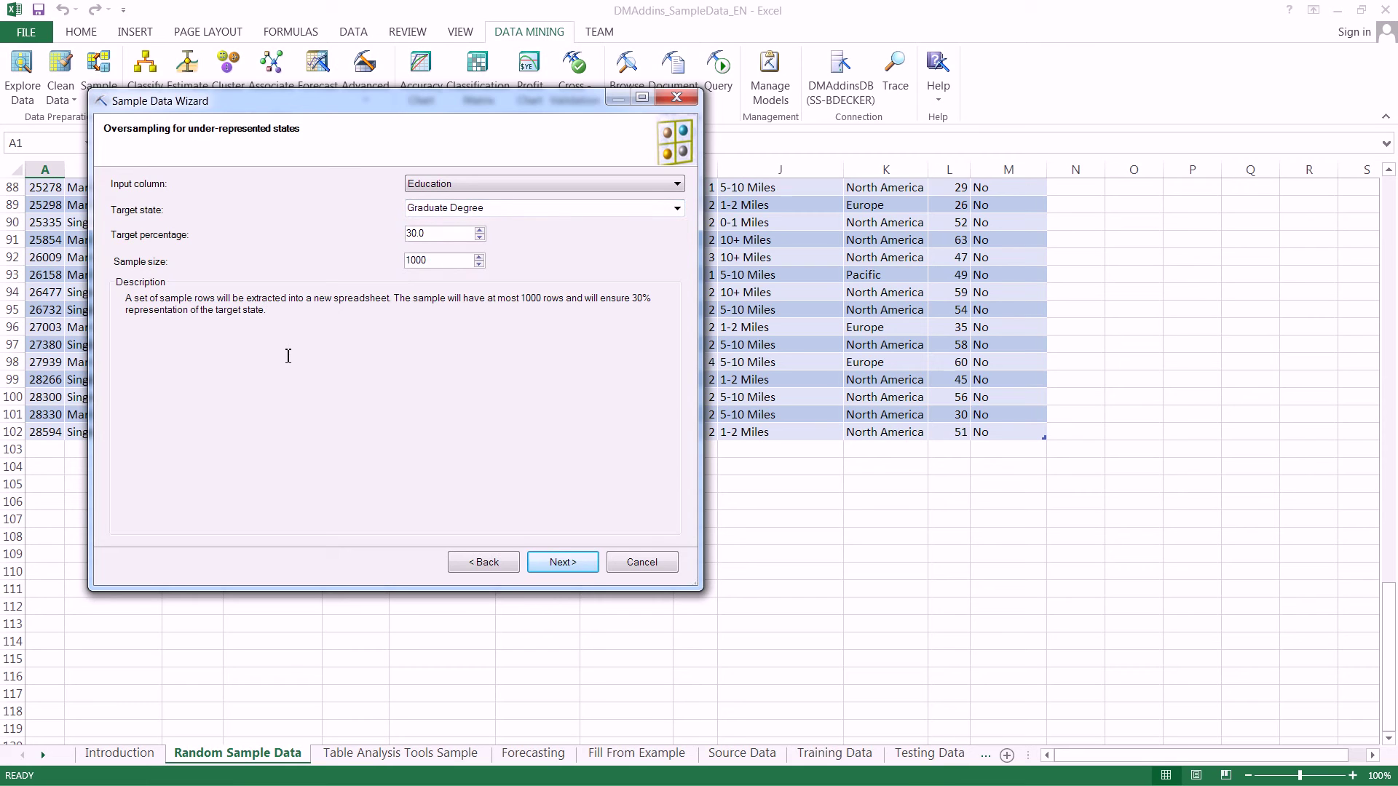
# Name the oversampled output sheet 'Oversampled Data' and finish the wizard
pyautogui.click(565, 571)
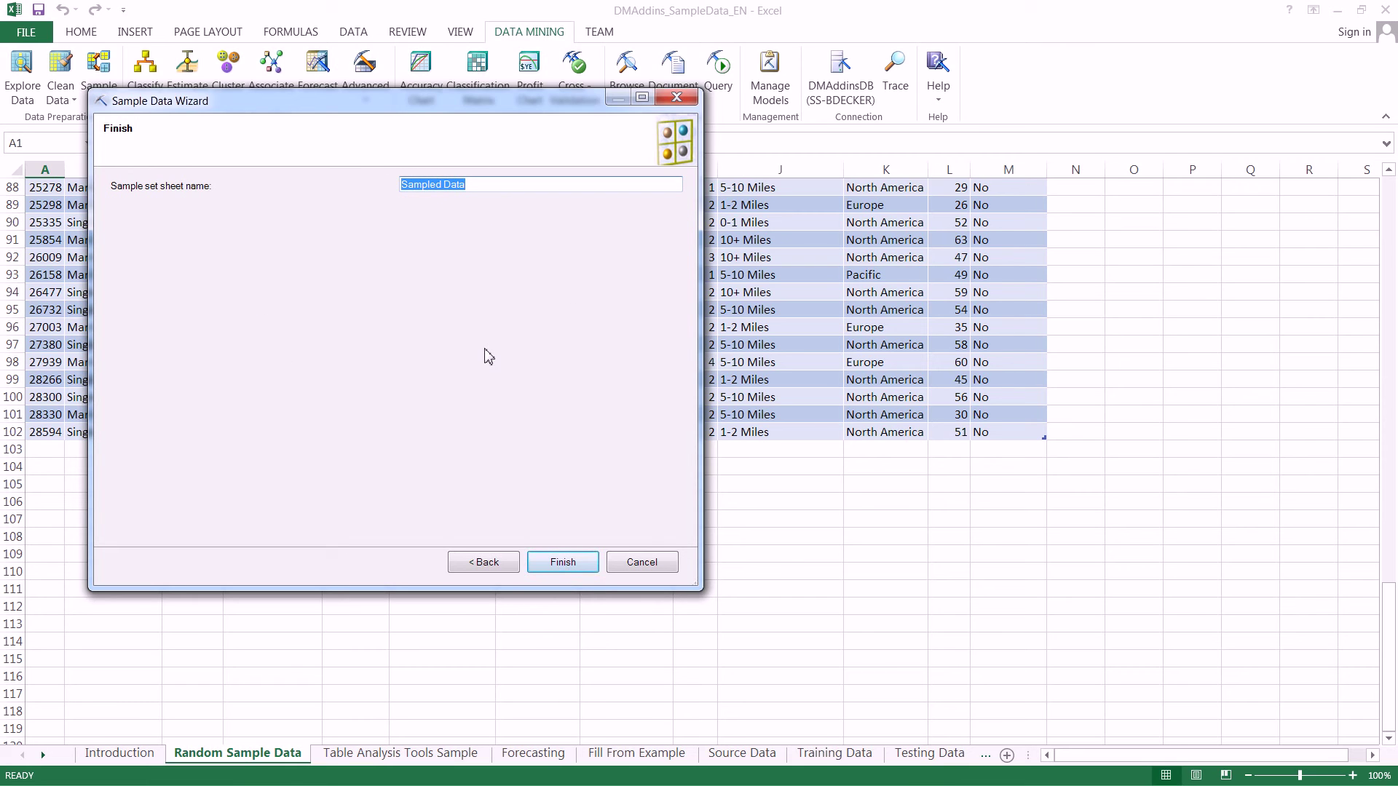
pyautogui.write('OVersample')
pyautogui.press('BackSpace')
pyautogui.press('BackSpace')
pyautogui.press('BackSpace')
pyautogui.press('BackSpace')
pyautogui.press('BackSpace')
pyautogui.press('BackSpace')
pyautogui.press('BackSpace')
pyautogui.press('BackSpace')
pyautogui.press('BackSpace')
pyautogui.write('versample')
pyautogui.press('BackSpace')
pyautogui.write('d Data')
pyautogui.click(575, 575)
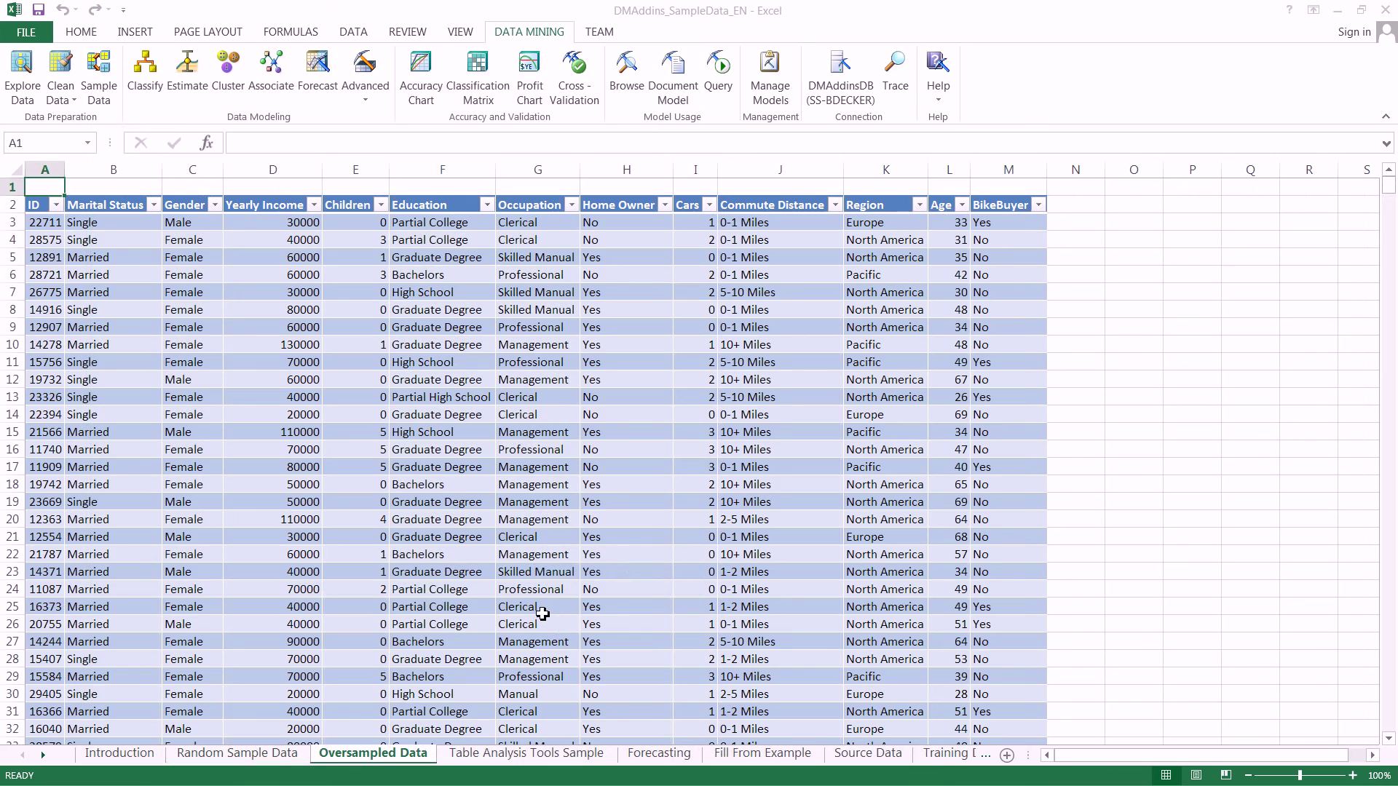
# Filter the Education column to Graduate Degree only, showing 300 of 1000 records
pyautogui.click(284, 573)
pyautogui.scroll(-10, 251, 583)
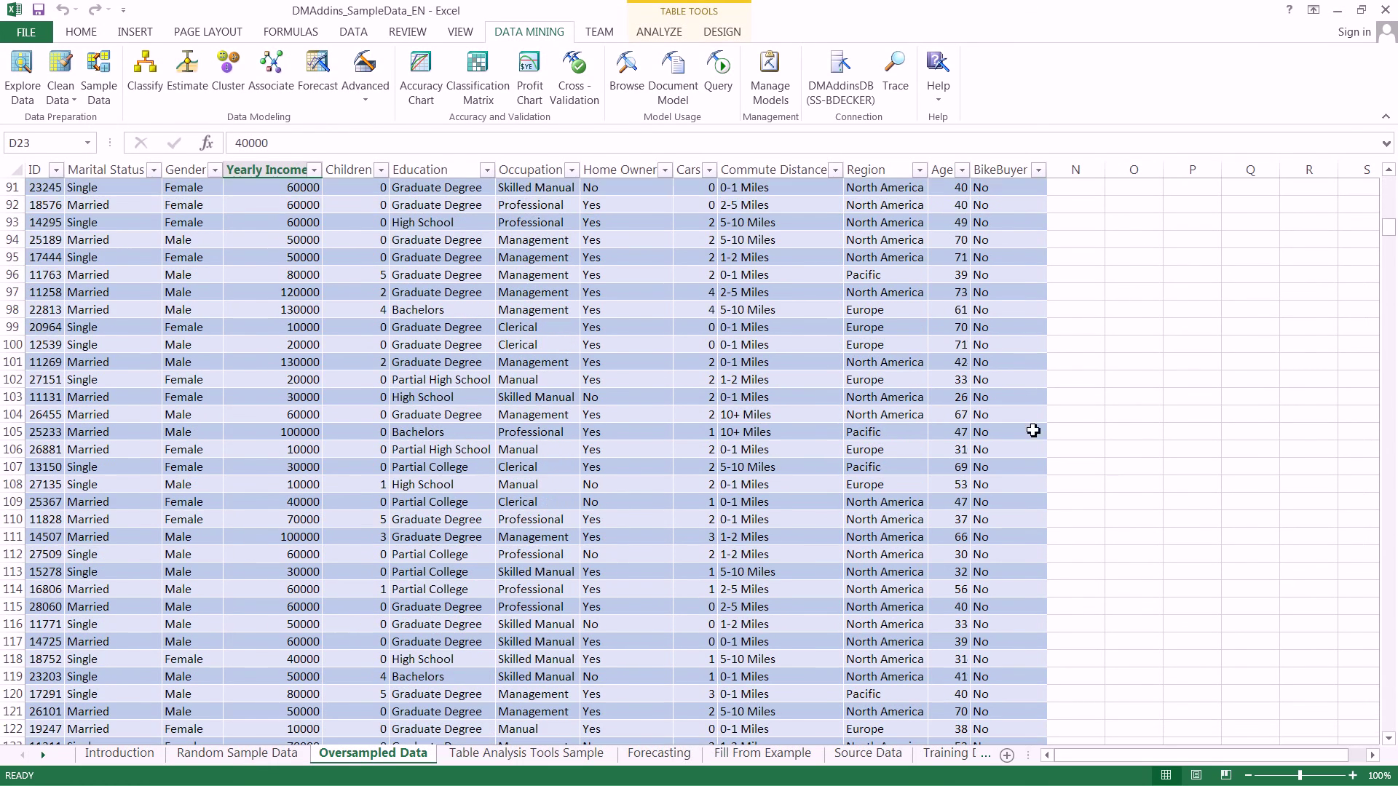
pyautogui.moveTo(1389, 245); pyautogui.dragTo(1392, 721)
pyautogui.scroll(-2, 39, 641)
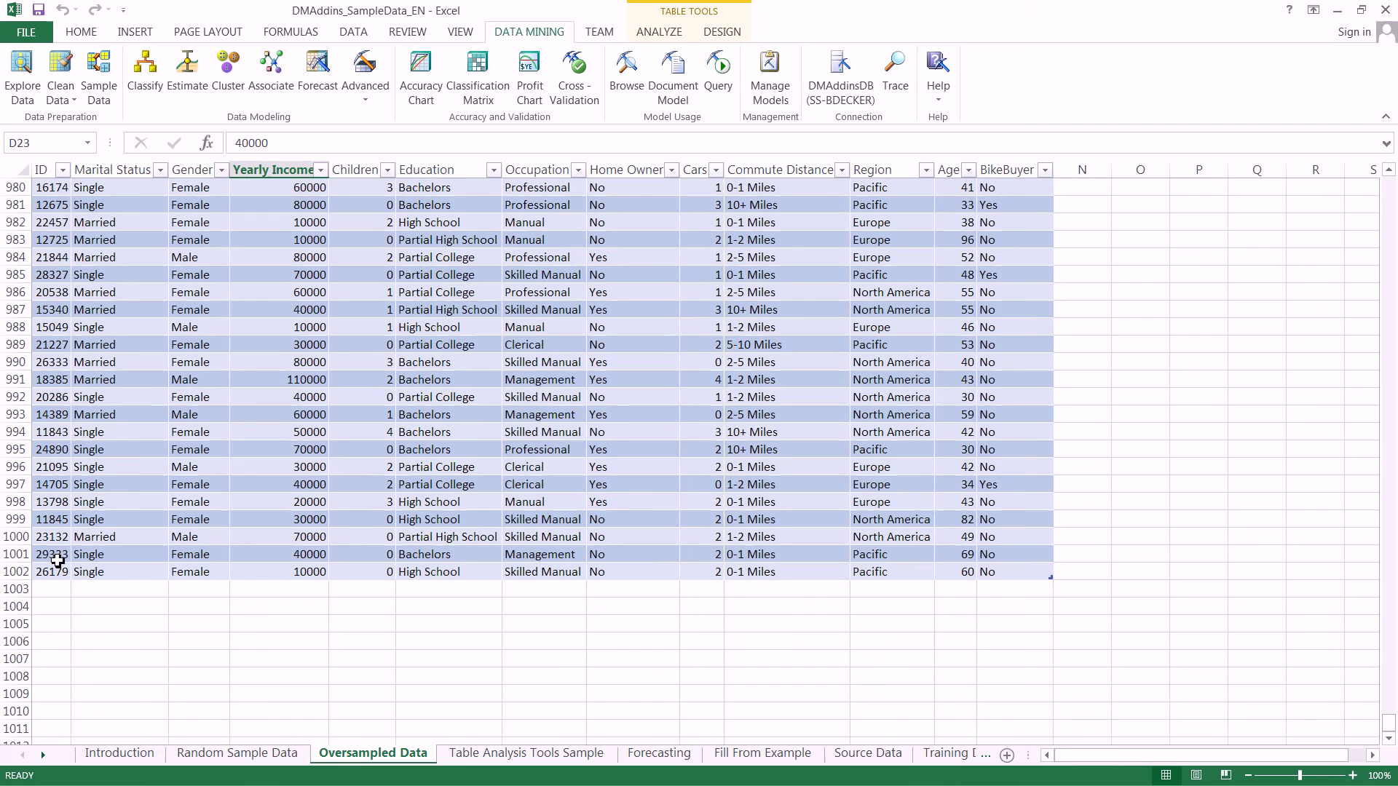
pyautogui.click(578, 170)
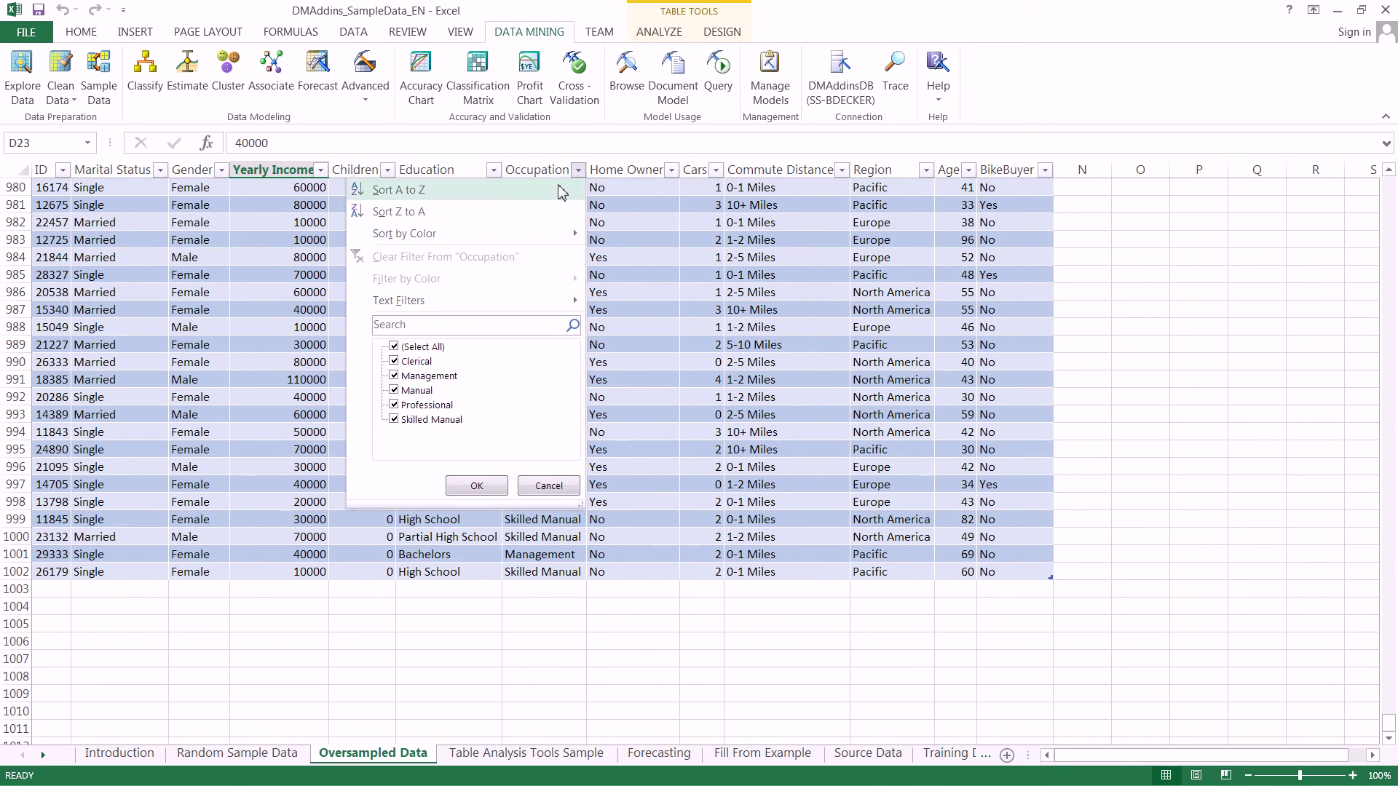
pyautogui.click(495, 171)
pyautogui.click(495, 171)
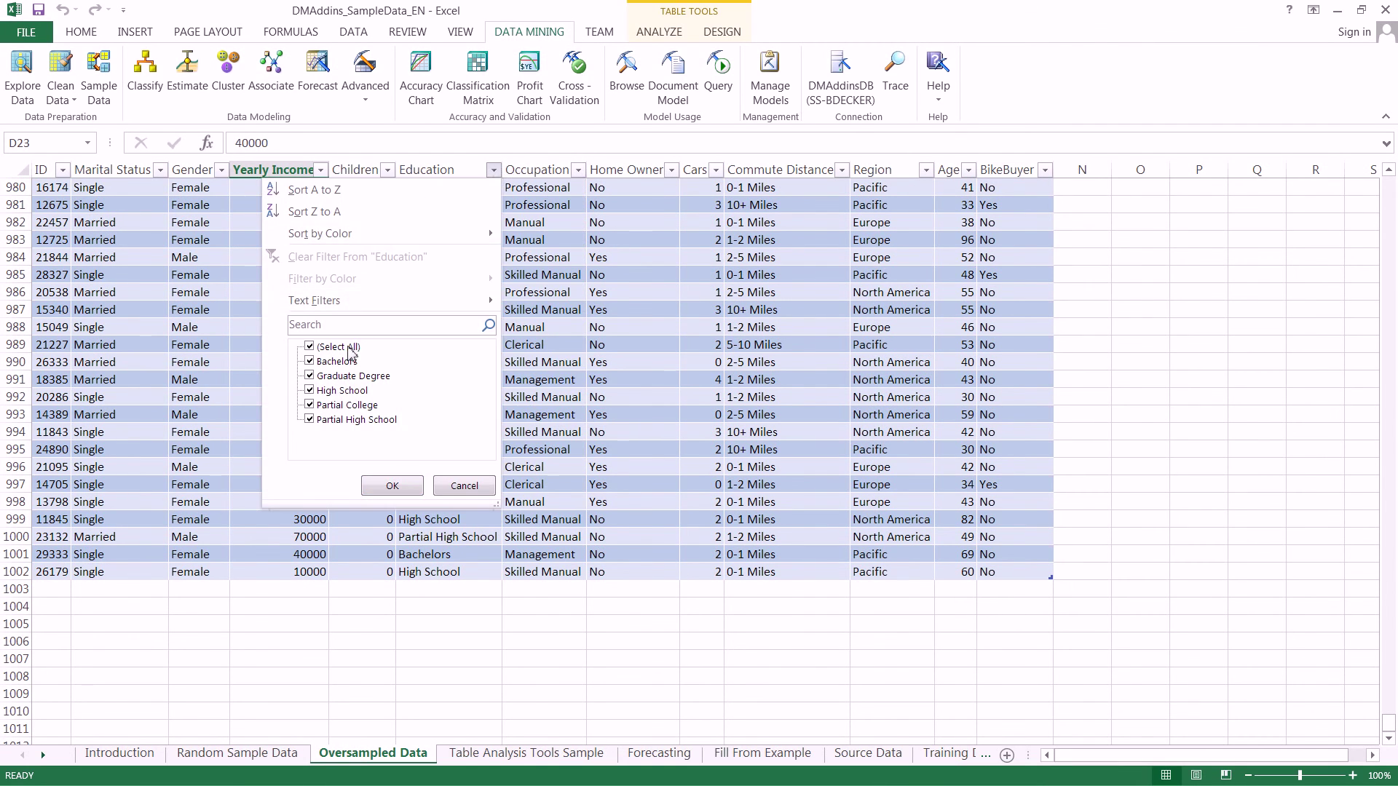
pyautogui.click(310, 347)
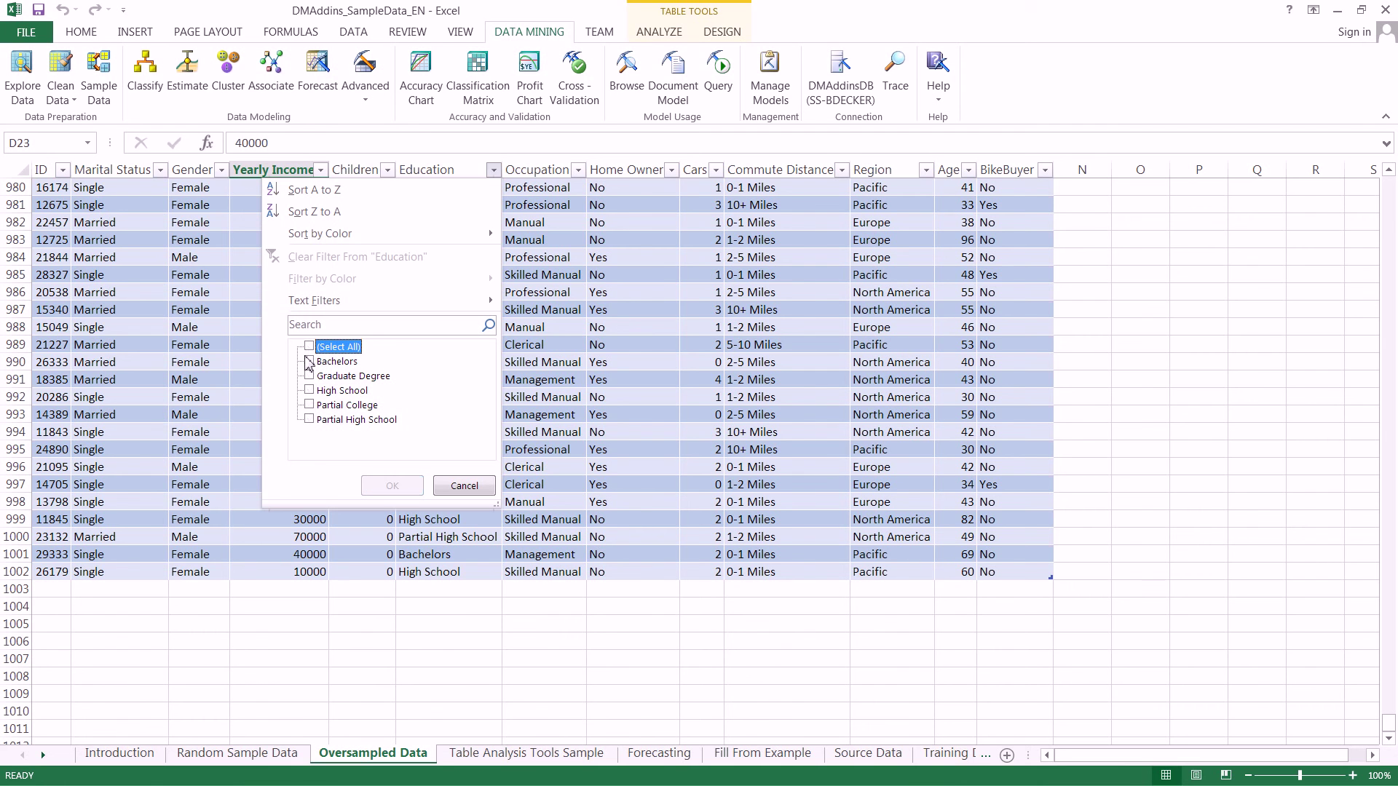
pyautogui.click(309, 375)
pyautogui.click(391, 486)
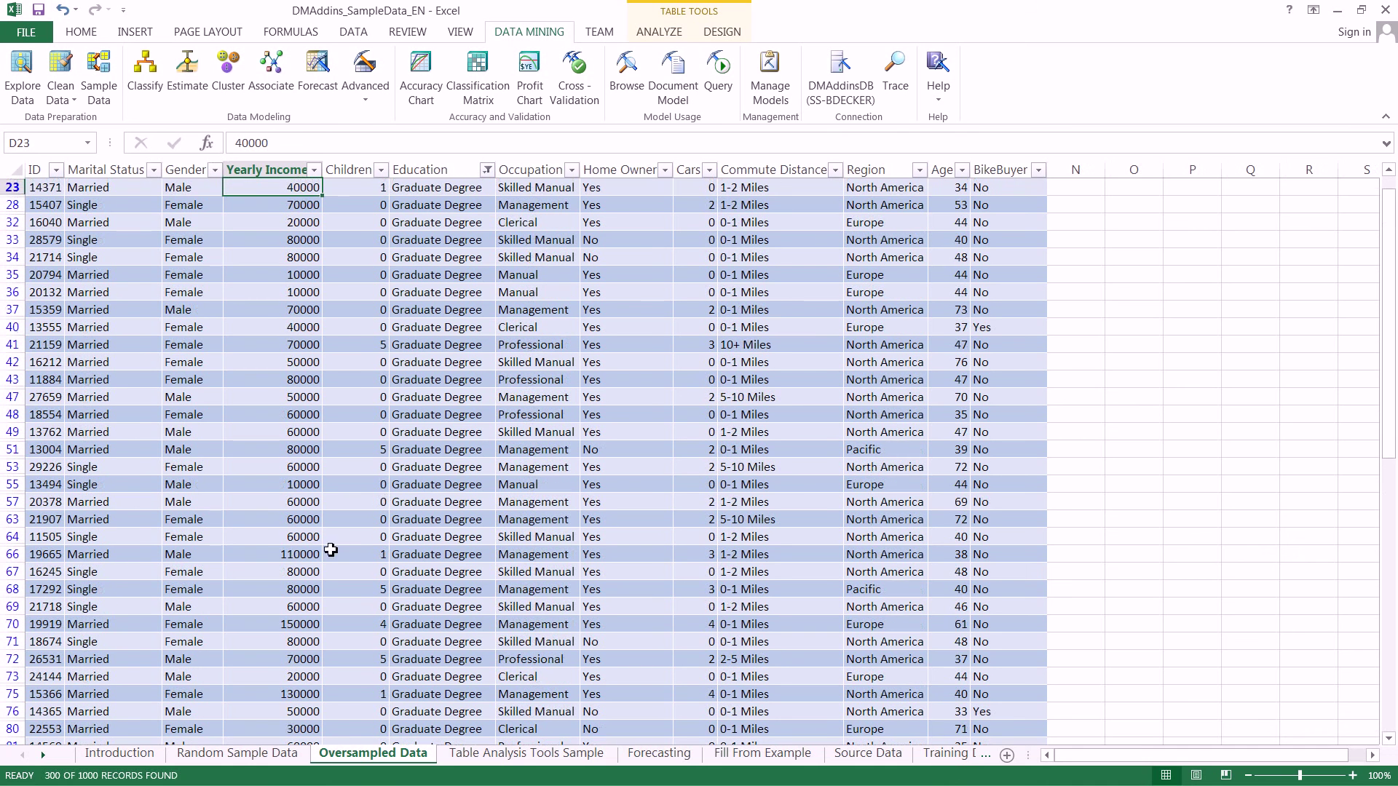